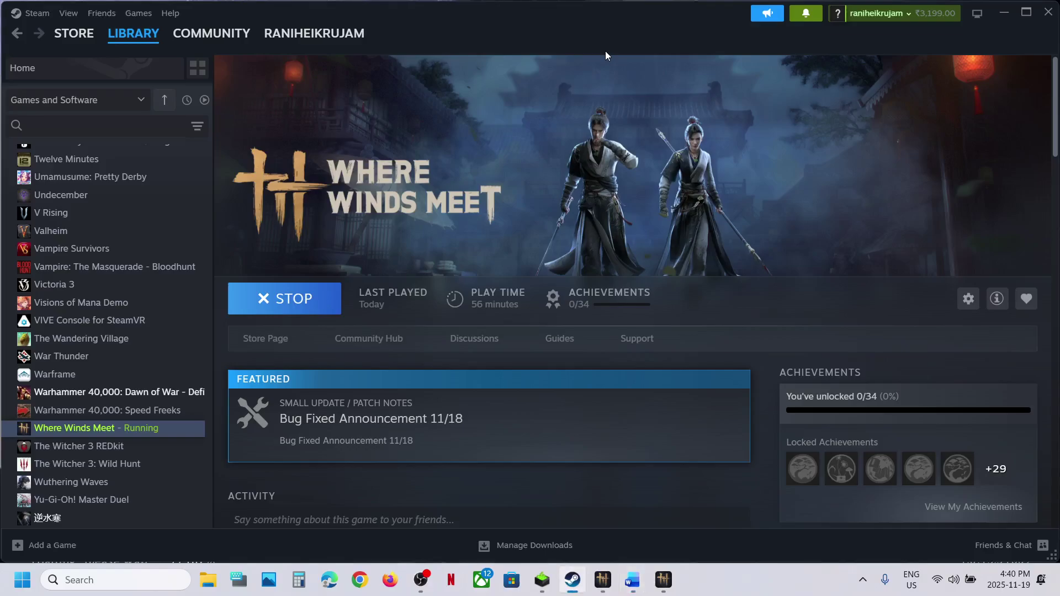
# Open the Xbox Game Bar overlay and check the Windows default output device in the audio mix
pyautogui.press('super+g')
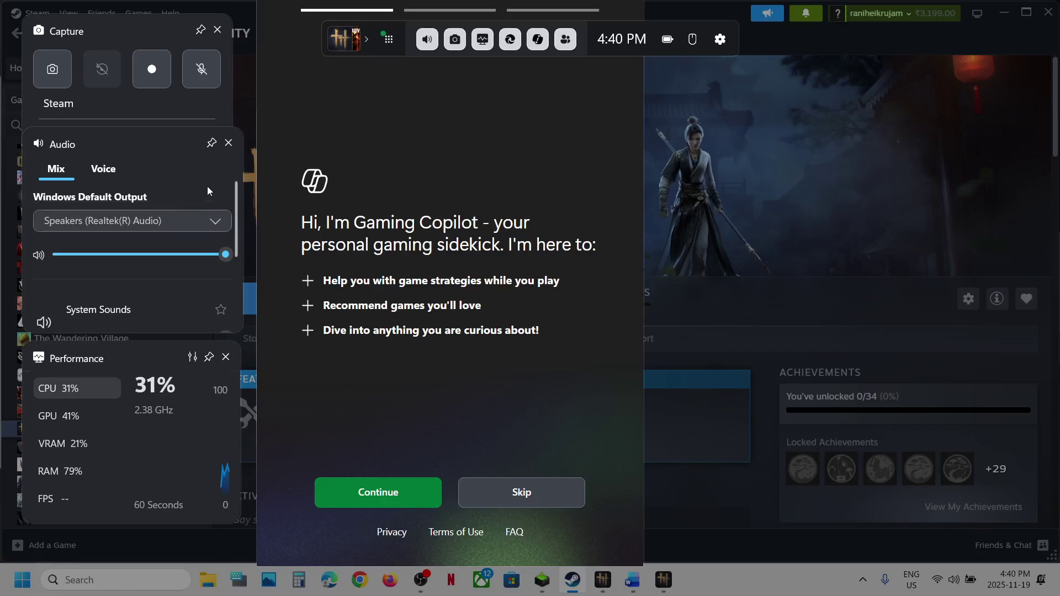
pyautogui.click(218, 223)
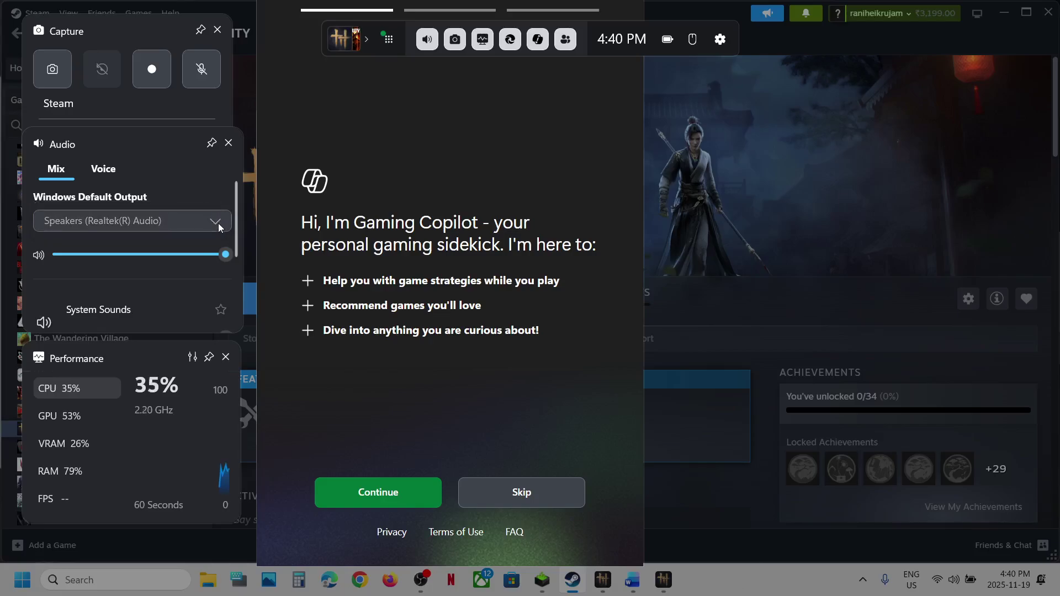
pyautogui.click(202, 190)
# Set the wwm volume to 80 in the Game Bar audio mix
pyautogui.scroll(-1, 159, 235)
pyautogui.scroll(-4, 159, 234)
pyautogui.click(72, 304)
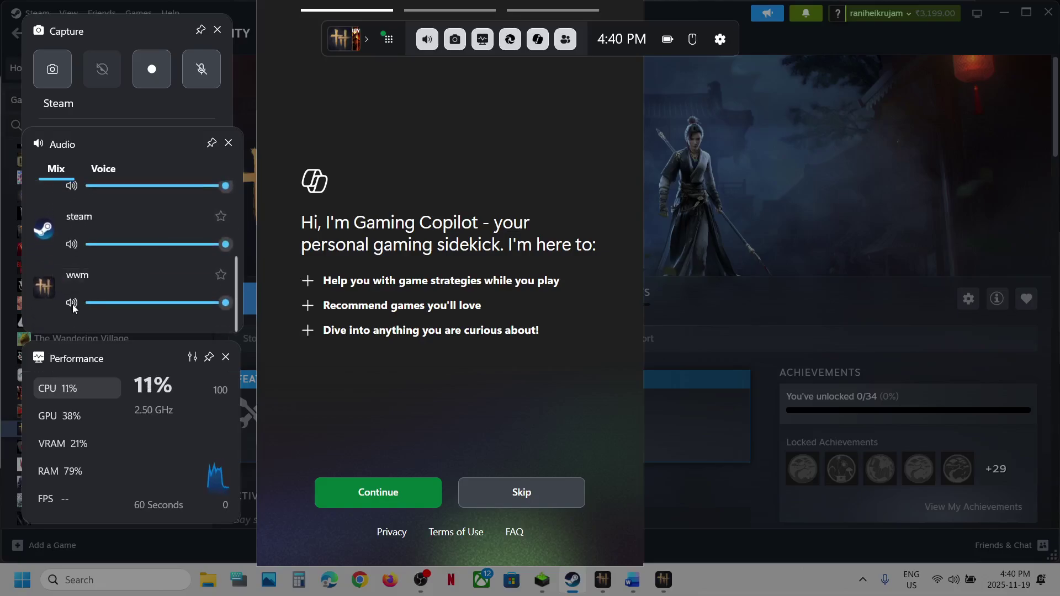
pyautogui.moveTo(224, 305); pyautogui.dragTo(197, 310)
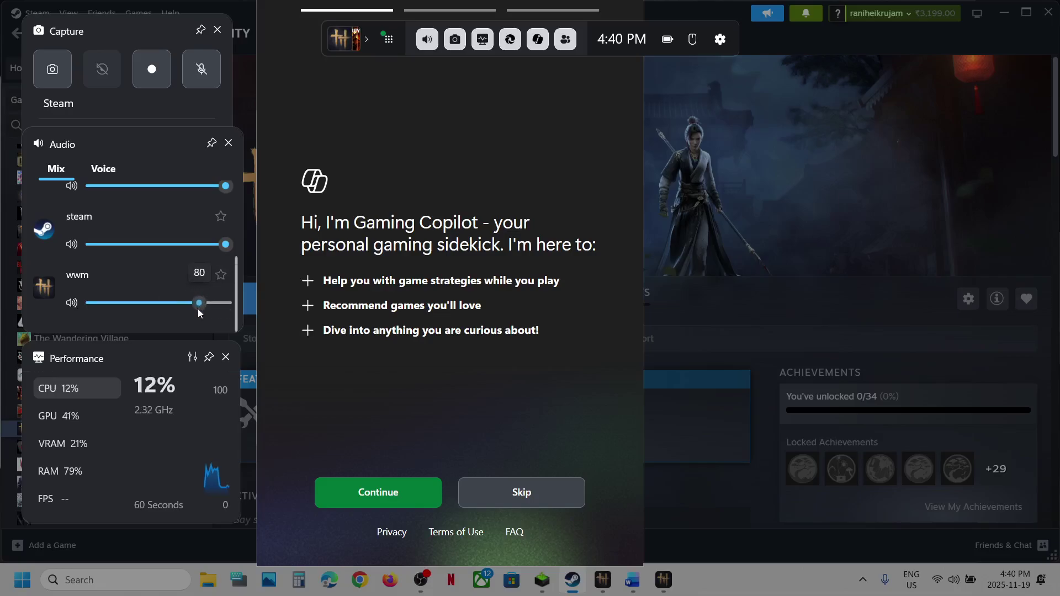
pyautogui.scroll(5, 151, 277)
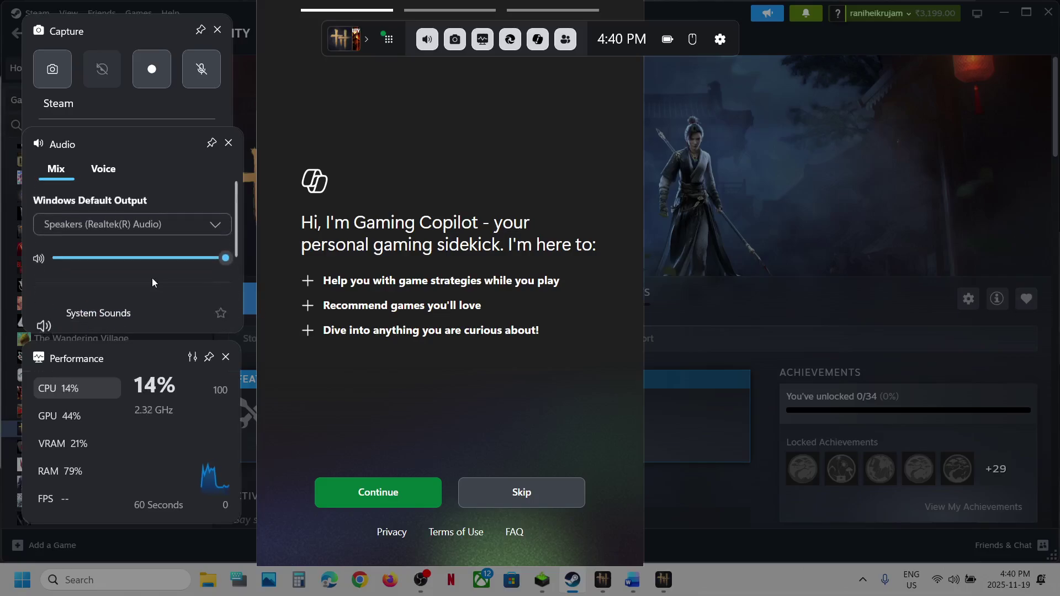
# Review the Game Bar voice settings for default input, communications output and communications input devices, and close the overlay
pyautogui.click(111, 174)
pyautogui.click(109, 225)
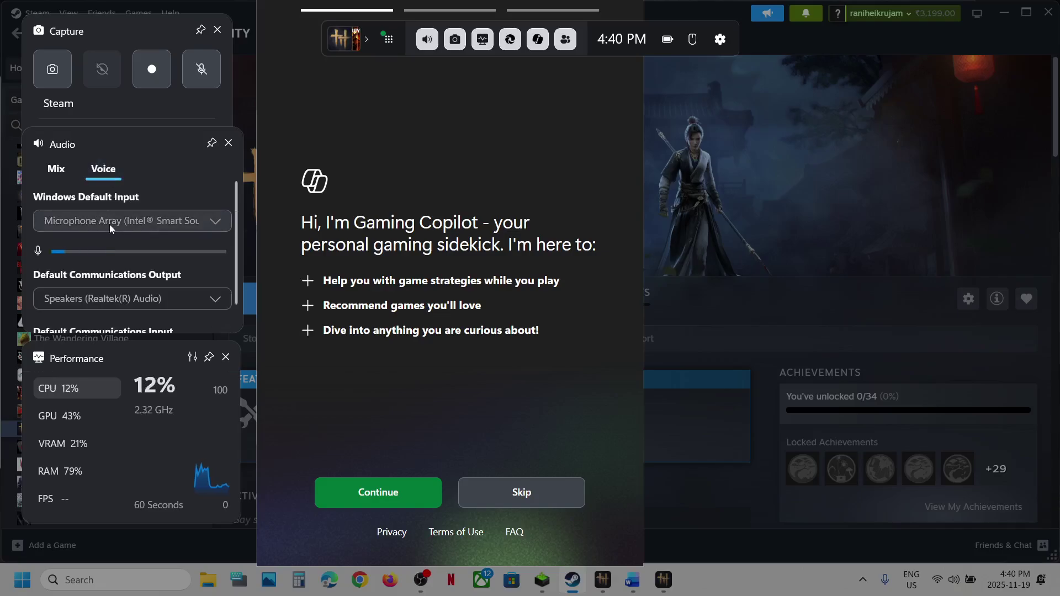
pyautogui.click(188, 184)
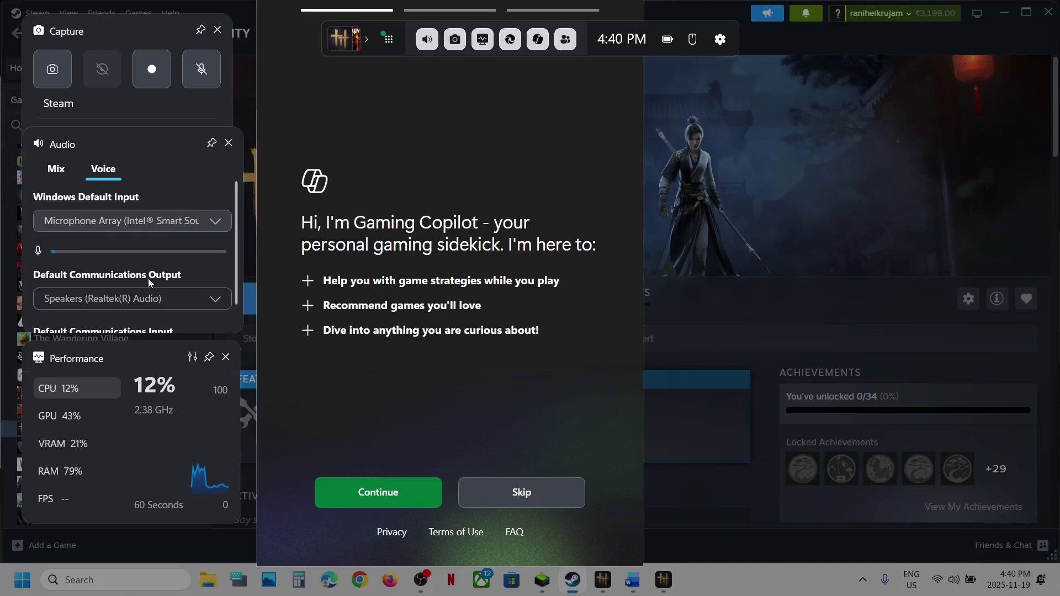
pyautogui.scroll(-1, 148, 278)
pyautogui.scroll(-1, 117, 280)
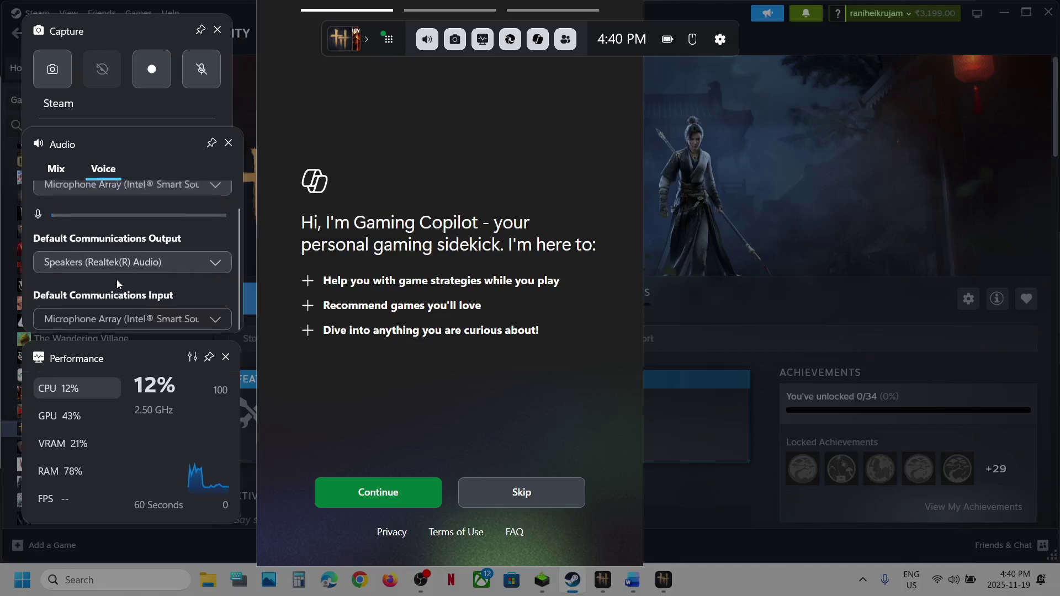
pyautogui.click(116, 267)
pyautogui.click(114, 322)
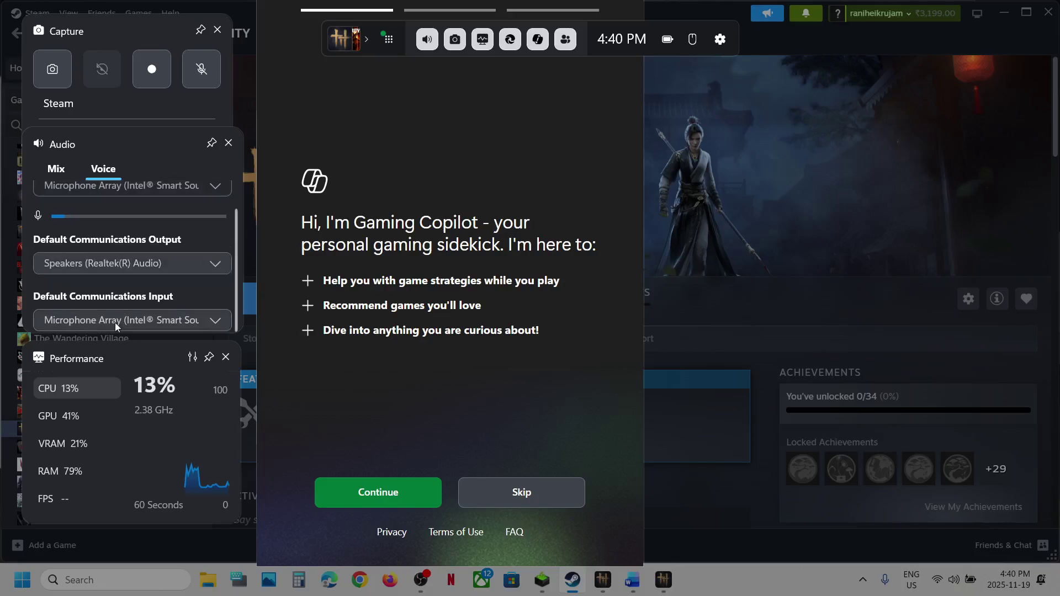
pyautogui.scroll(2, 131, 251)
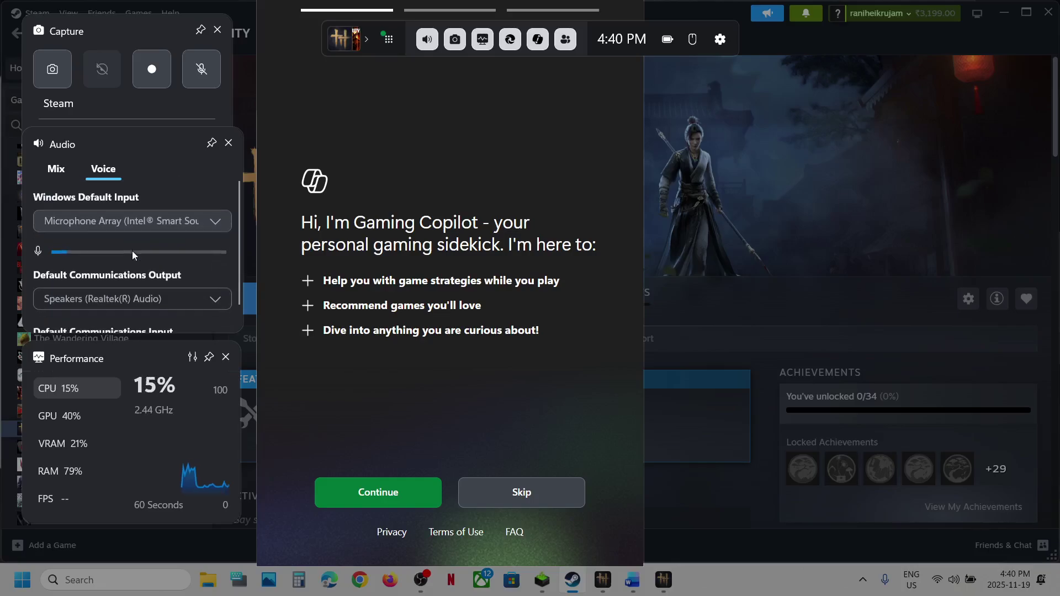
pyautogui.click(722, 185)
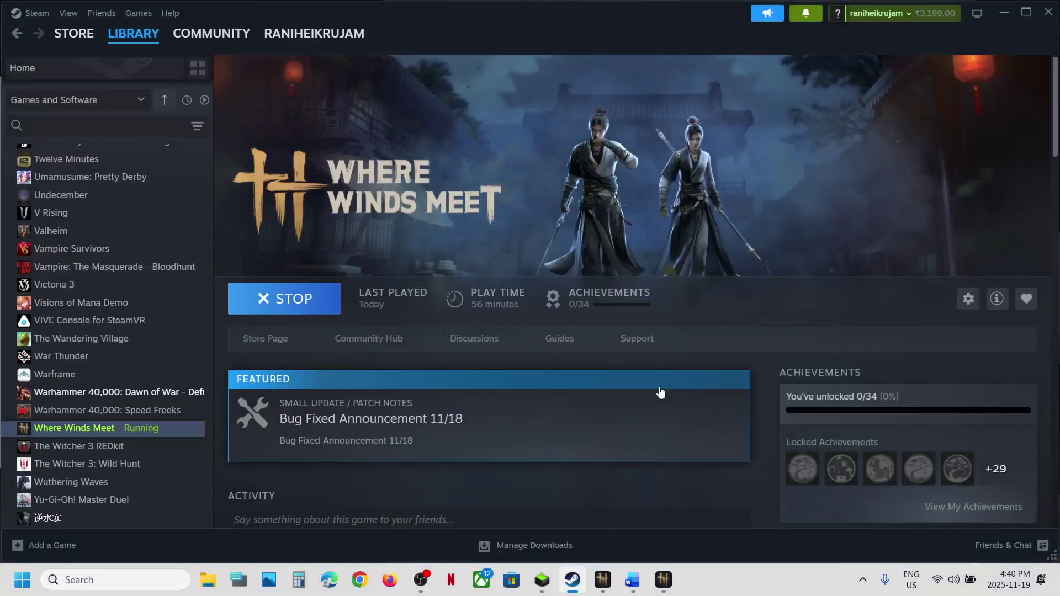
# Switch to the Word document and highlight the Step 2 text about selecting the right audio device in Sound Settings
pyautogui.moveTo(632, 580)
pyautogui.click(587, 473)
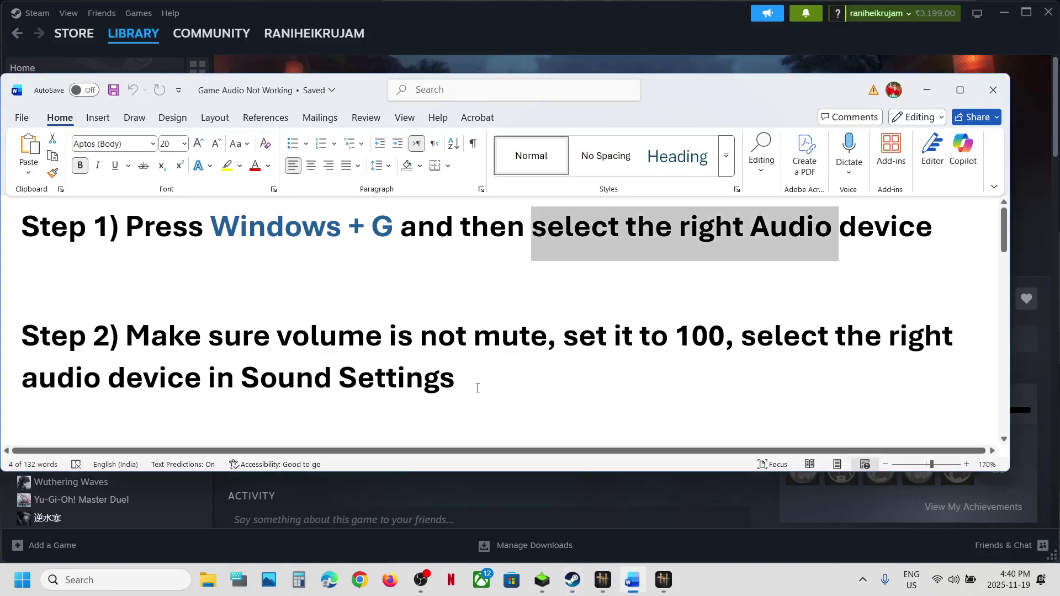
pyautogui.moveTo(742, 340); pyautogui.dragTo(495, 375)
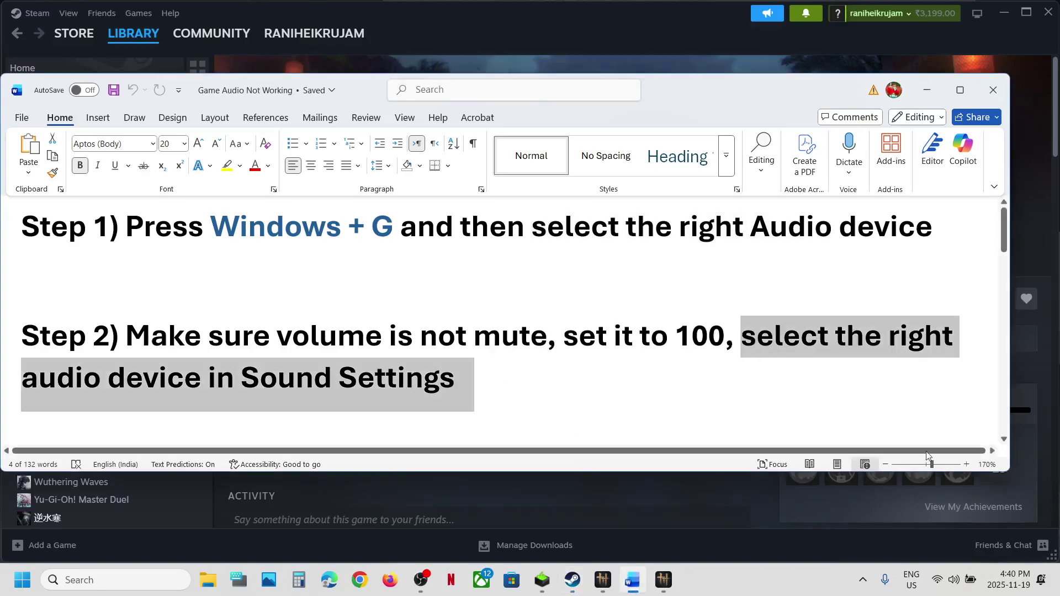
# Open the Windows Sound settings, check the output device and volume, and close the settings
pyautogui.rightClick(956, 581)
pyautogui.click(946, 534)
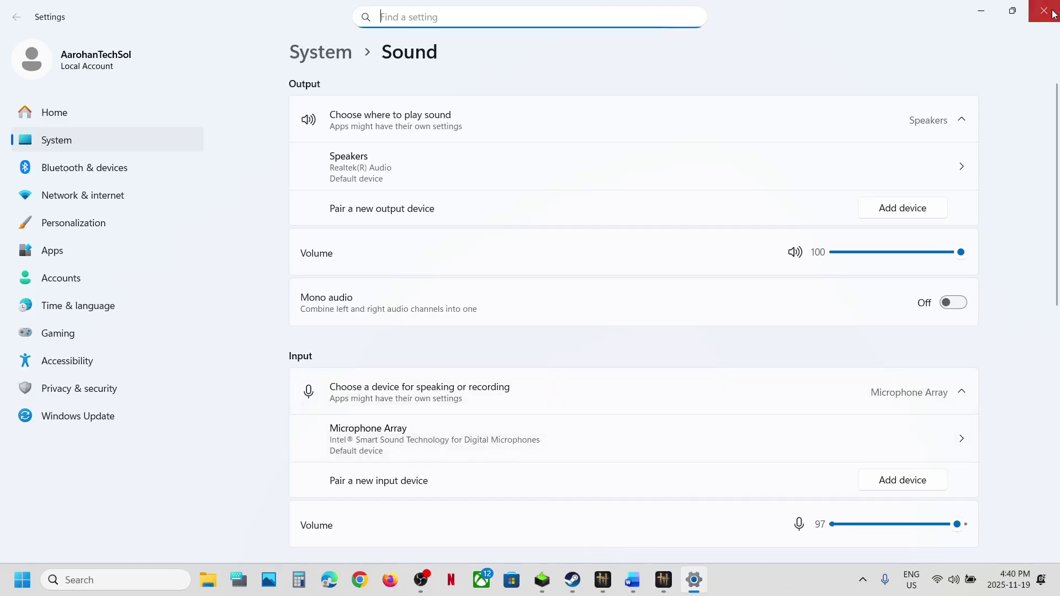
pyautogui.hotkey('alt', 'F4')
# Highlight the "Restart PC" text of Step 3 in the document and briefly show the Windows power options
pyautogui.scroll(-3, 429, 379)
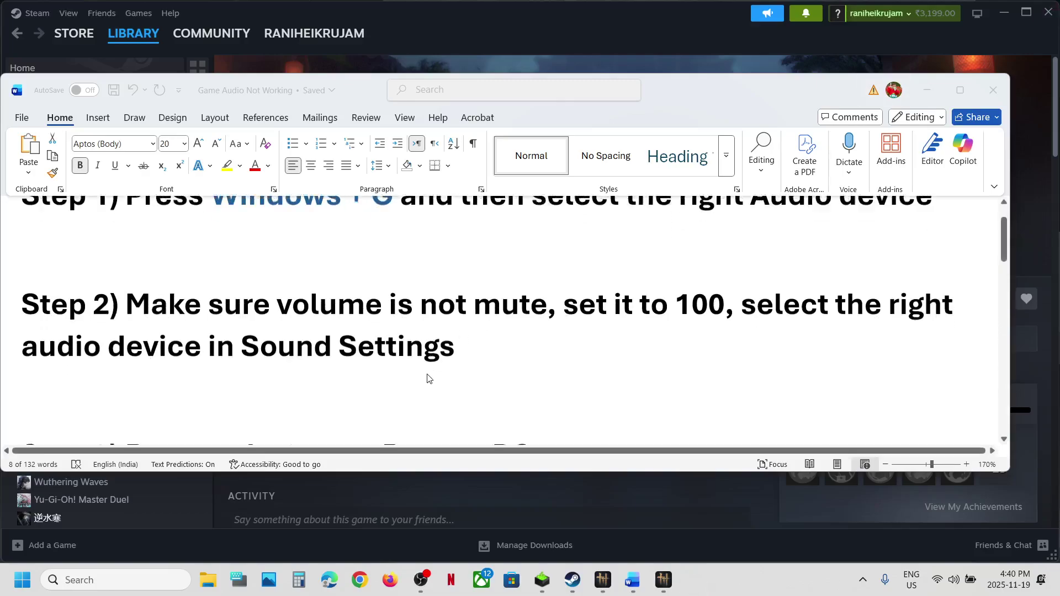
pyautogui.moveTo(131, 340); pyautogui.dragTo(538, 328)
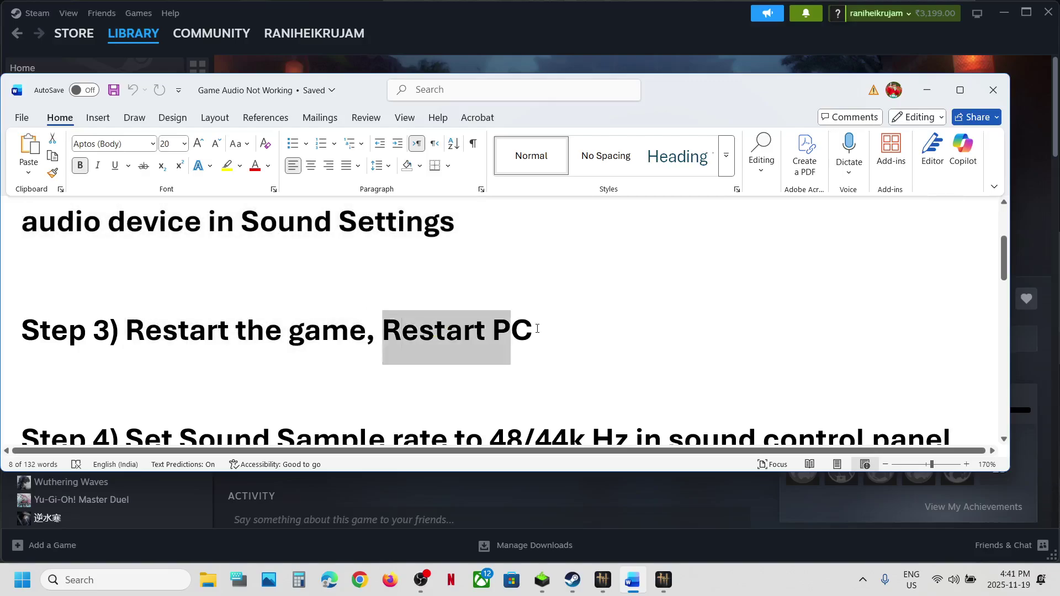
pyautogui.click(22, 580)
pyautogui.click(401, 532)
pyautogui.click(687, 74)
# Bring Steam to the front, stop the running game Where Winds Meet and confirm exiting it
pyautogui.click(686, 73)
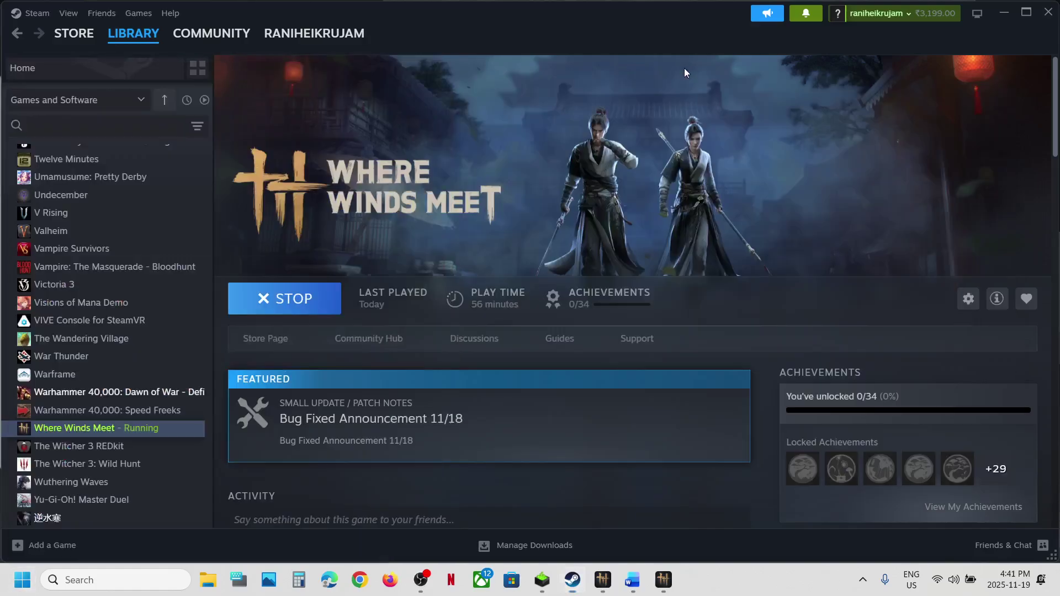
pyautogui.click(328, 311)
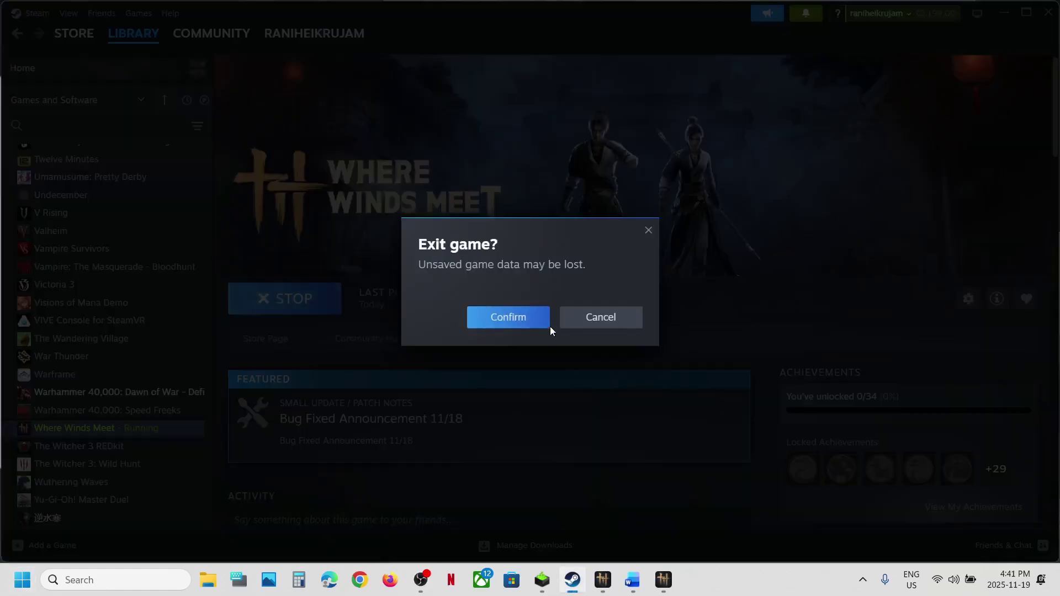
pyautogui.click(513, 325)
# Return to the Word document and highlight the start of Step 4 on the sound sample rate
pyautogui.click(632, 580)
pyautogui.scroll(-1, 440, 405)
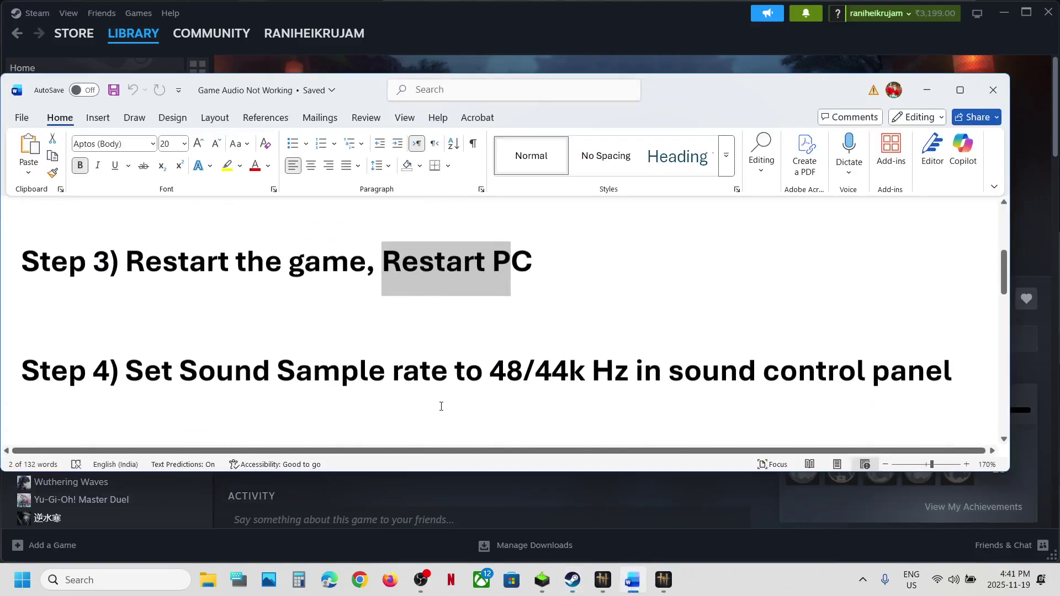
pyautogui.moveTo(181, 358); pyautogui.dragTo(22, 292)
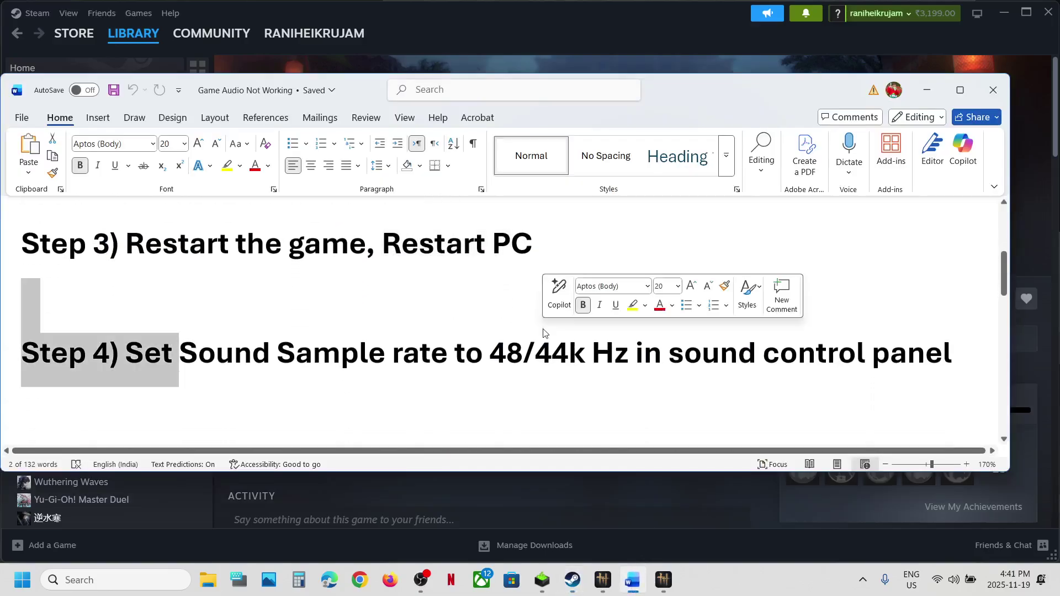
# Find and open Control Panel, and open the Sound dialog from Hardware and Sound
pyautogui.click(617, 39)
pyautogui.click(122, 580)
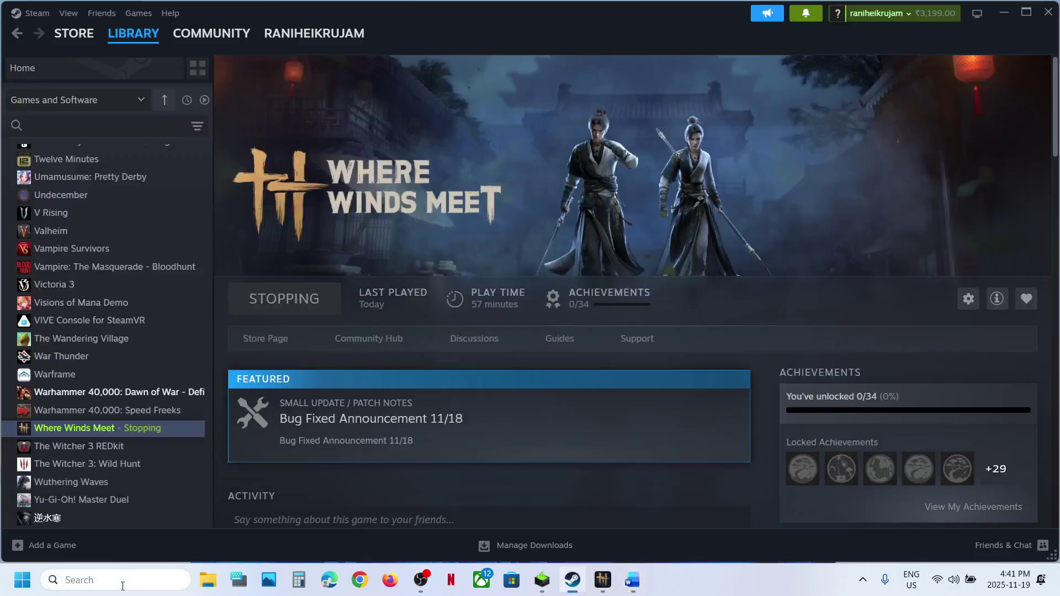
pyautogui.write('control')
pyautogui.press('Escape')
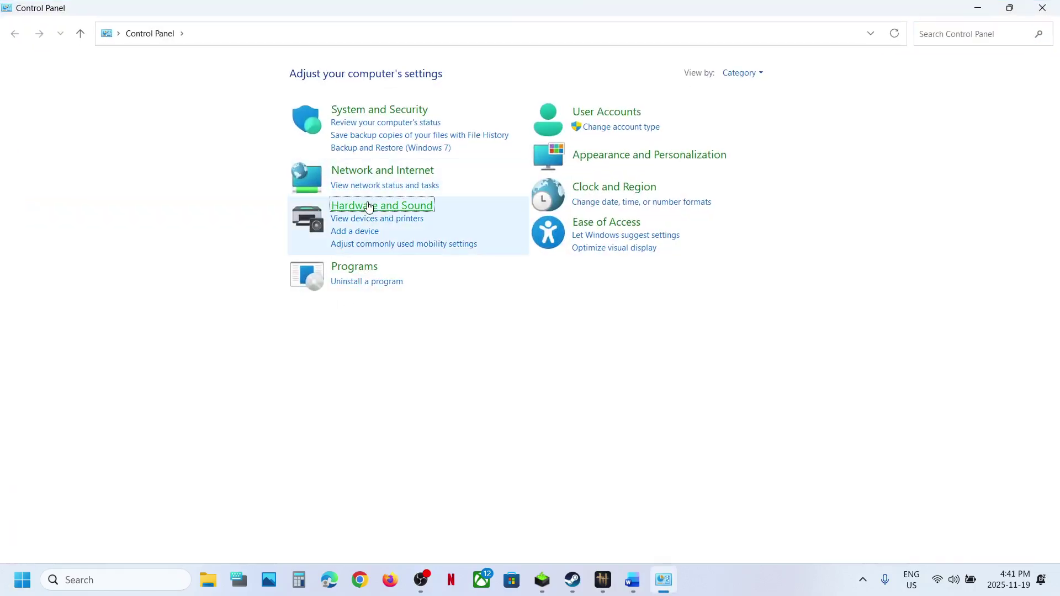
pyautogui.click(369, 206)
pyautogui.click(206, 157)
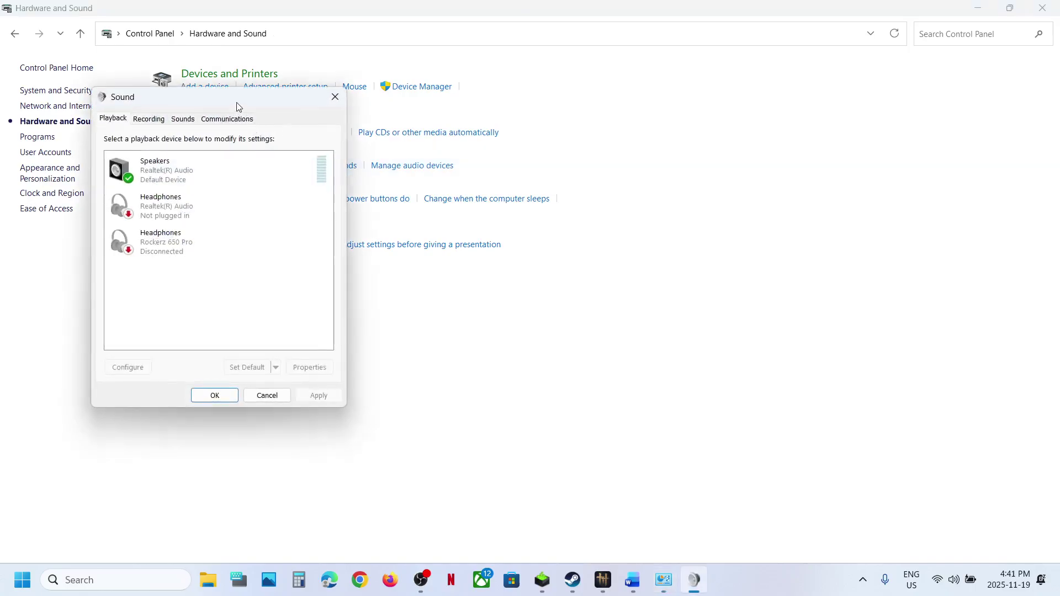
# Open the properties of the Realtek Speakers playback device and select 24 bit, 48000 Hz as the default format
pyautogui.moveTo(236, 103); pyautogui.dragTo(464, 121)
pyautogui.rightClick(402, 184)
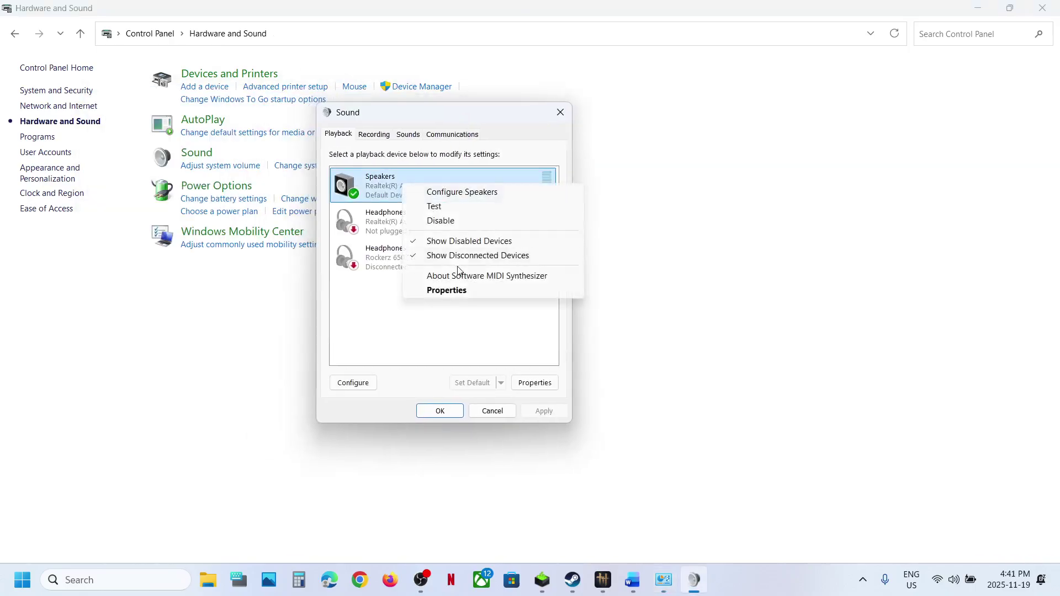
pyautogui.click(446, 291)
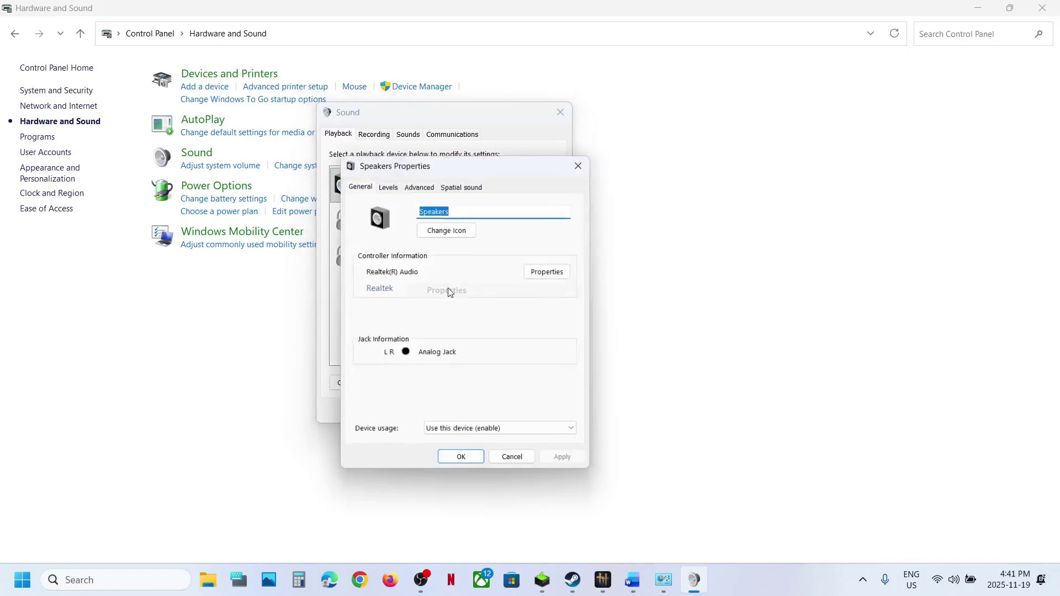
pyautogui.click(420, 185)
pyautogui.click(414, 250)
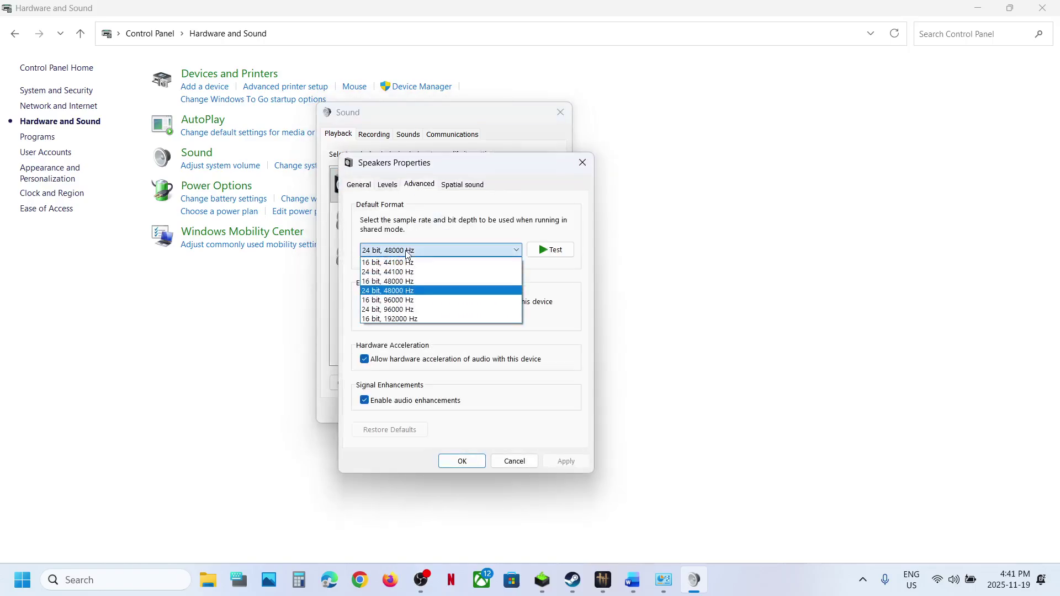
pyautogui.click(392, 292)
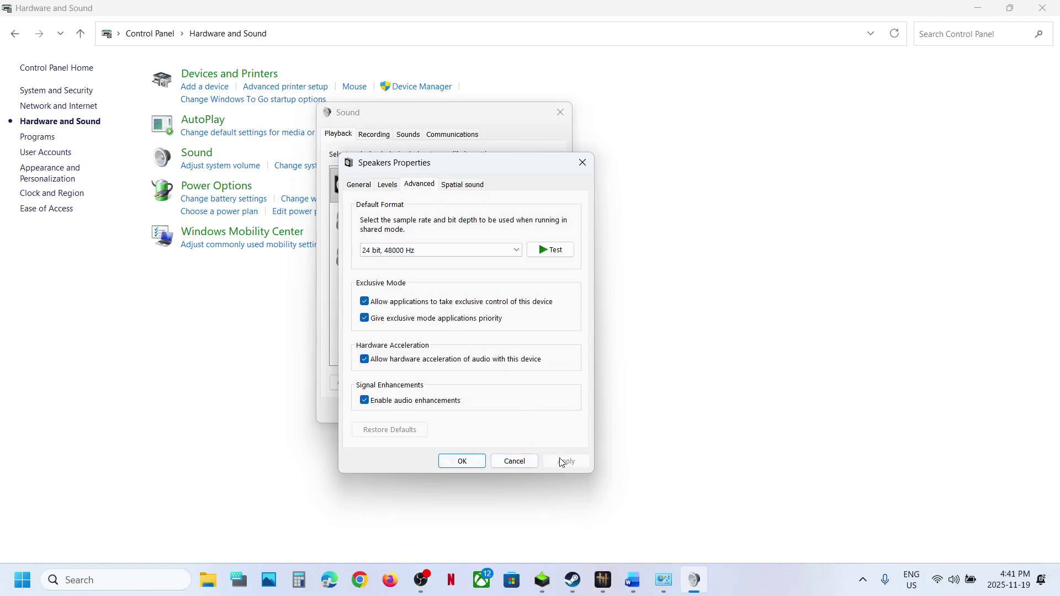
# Try 16 bit, 48000 Hz as the speakers' default format
pyautogui.click(437, 251)
pyautogui.click(404, 283)
pyautogui.click(566, 461)
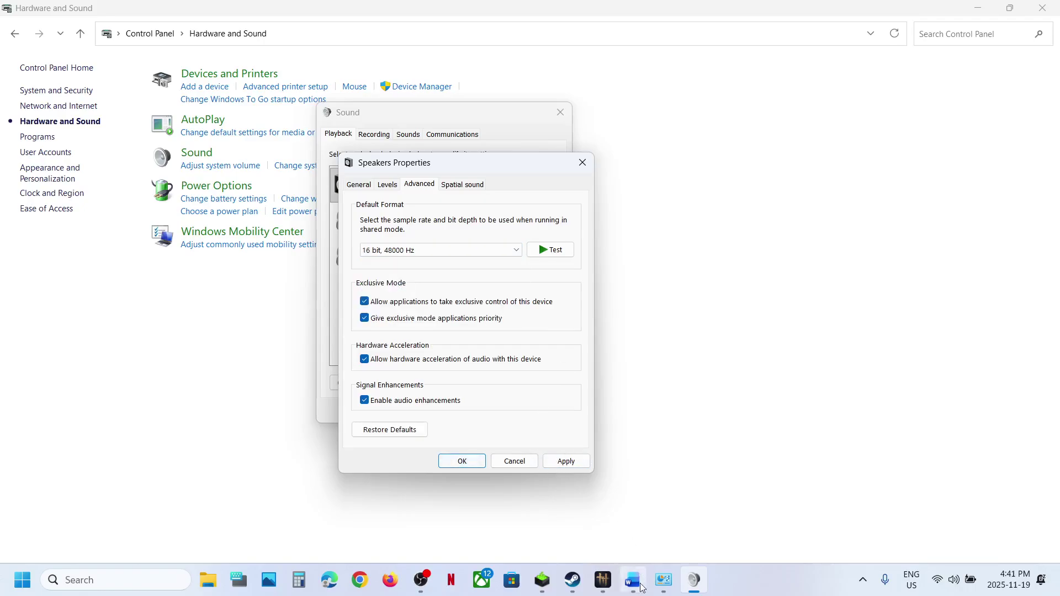
pyautogui.click(579, 581)
pyautogui.click(582, 582)
# Try 24 bit, 44100 Hz and 16 bit, 44100 Hz as the default format, and close both sound dialogs without applying
pyautogui.click(403, 253)
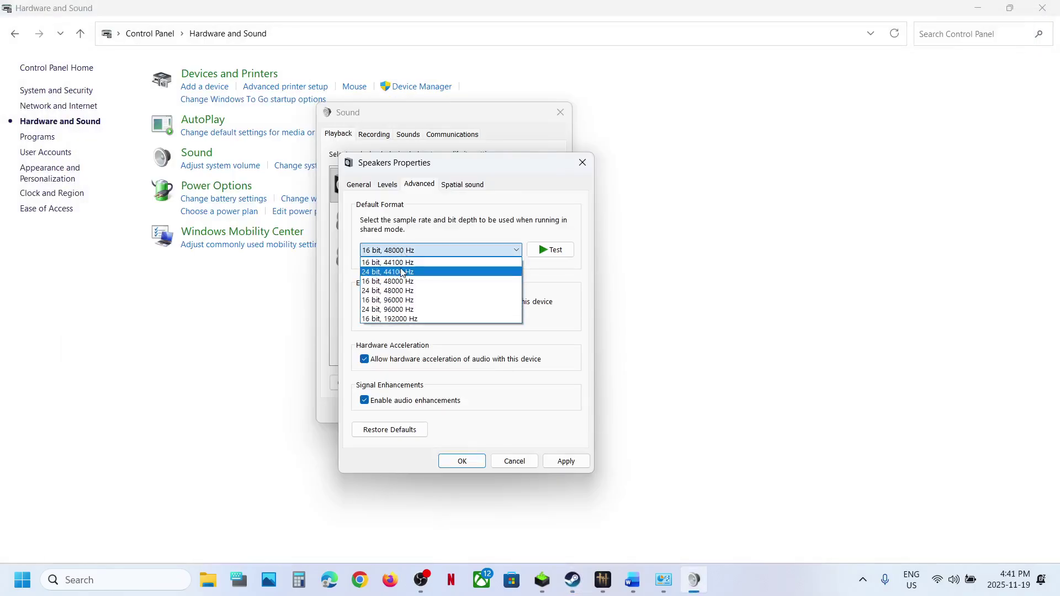
pyautogui.click(401, 272)
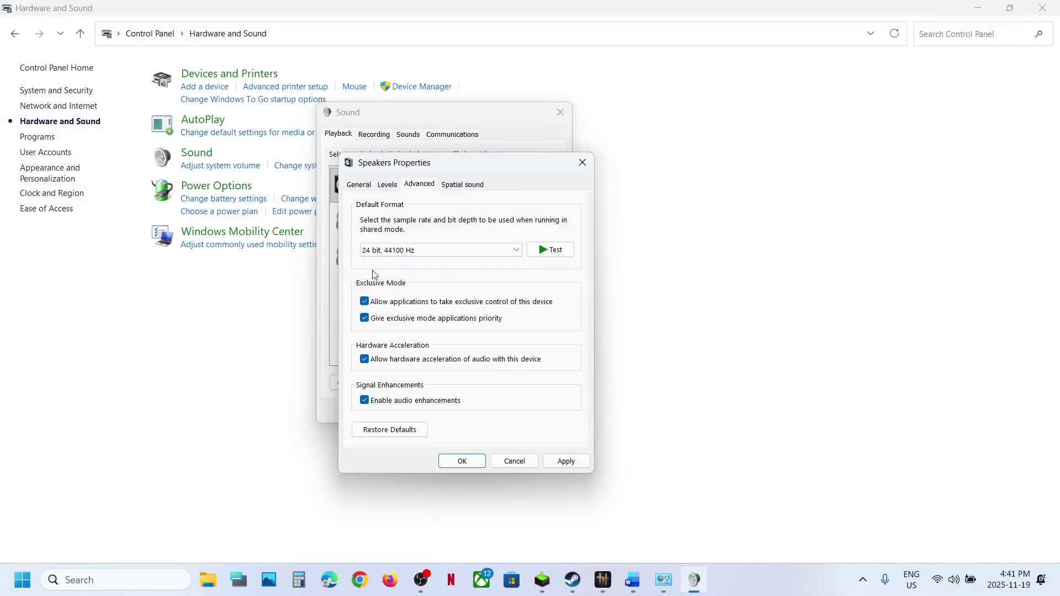
pyautogui.click(395, 250)
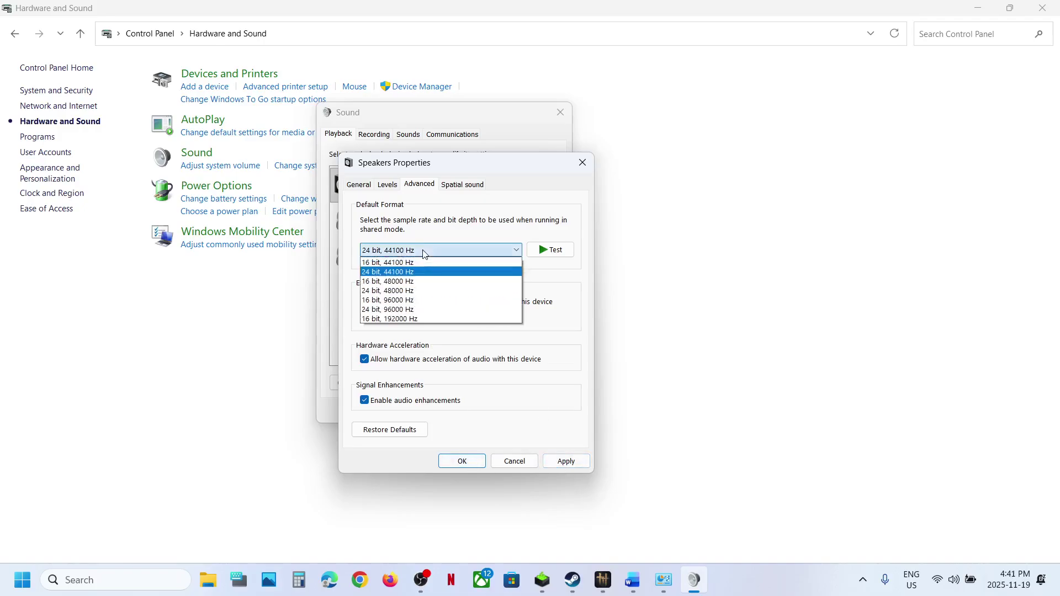
pyautogui.click(402, 263)
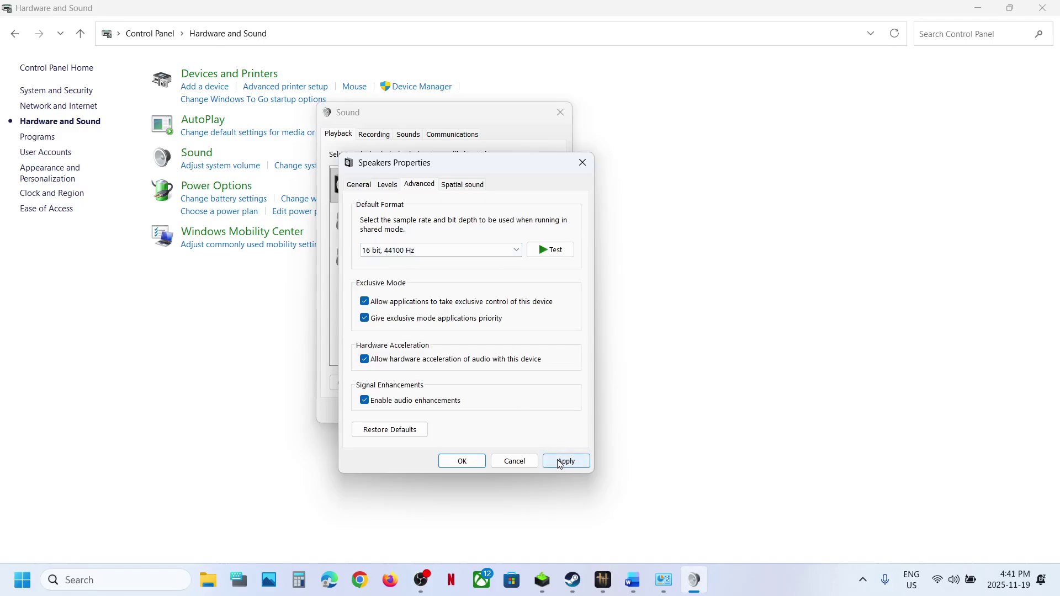
pyautogui.click(582, 163)
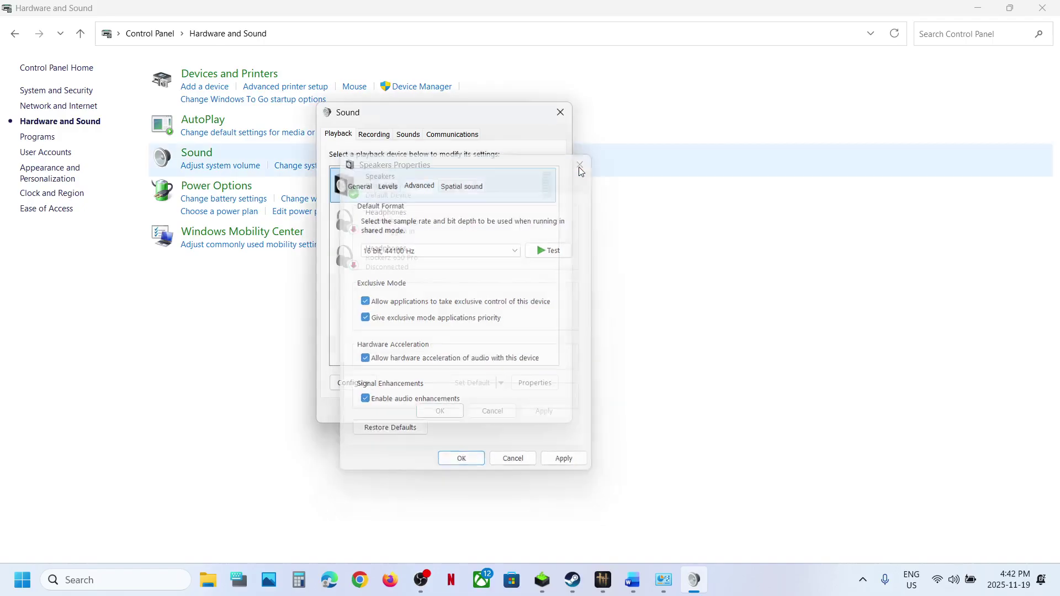
pyautogui.click(562, 111)
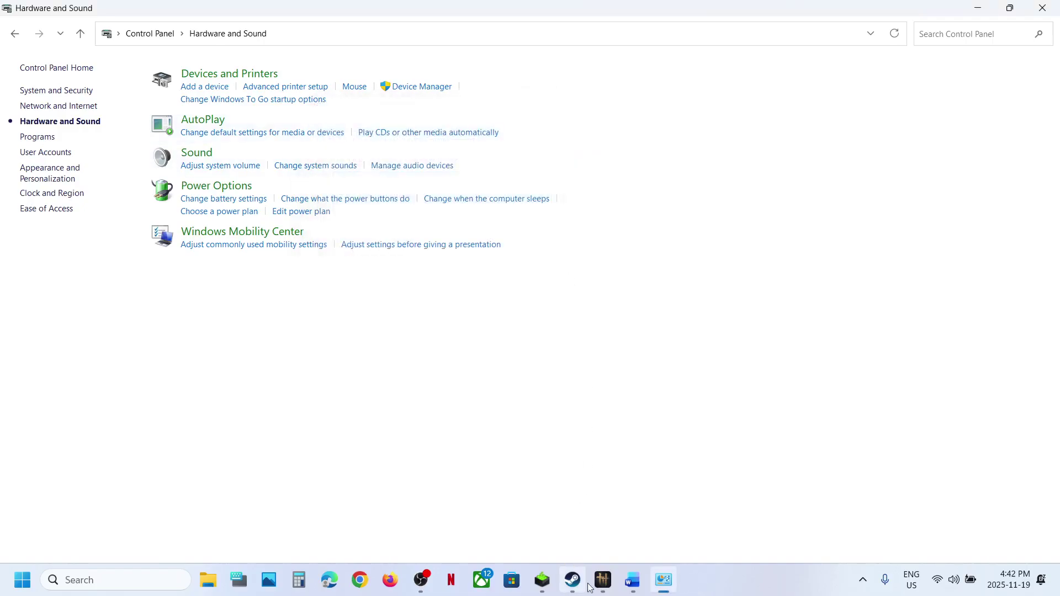
# Switch to the Word troubleshooting document, read Step 5 on disconnecting controllers and Step 6 on Spatial Sound, and return to Control Panel
pyautogui.click(633, 581)
pyautogui.scroll(-5, 277, 330)
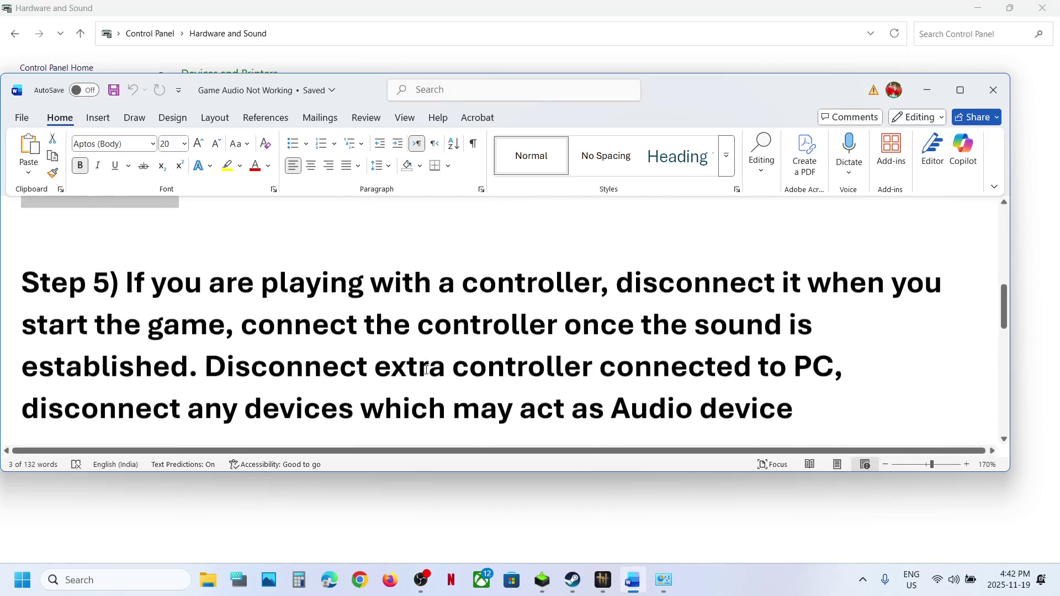
pyautogui.moveTo(187, 297); pyautogui.dragTo(647, 409)
pyautogui.click(379, 319)
pyautogui.scroll(-3, 379, 317)
pyautogui.moveTo(470, 323); pyautogui.dragTo(411, 465)
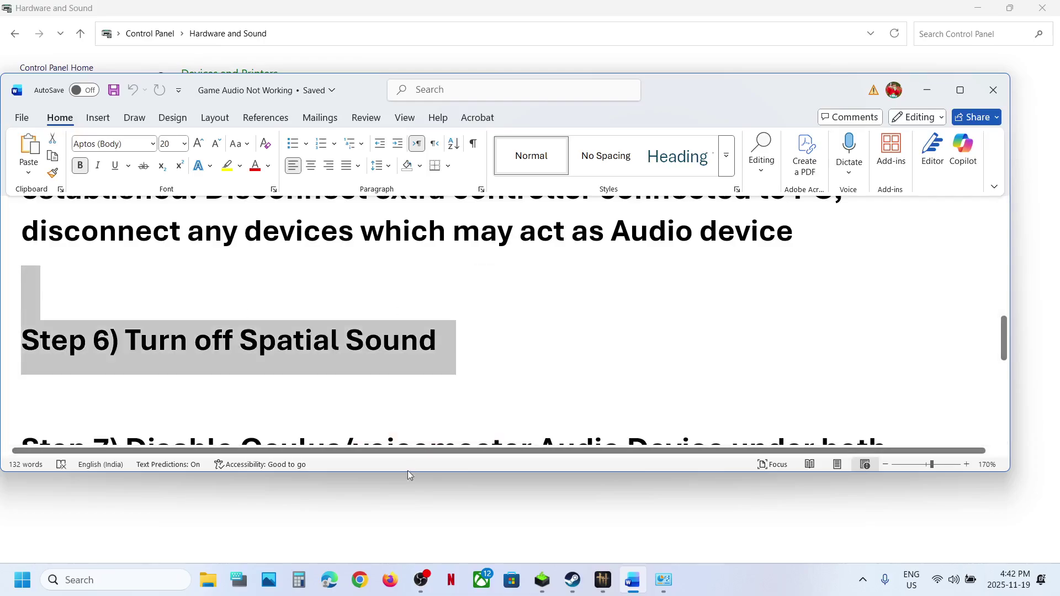
pyautogui.click(394, 500)
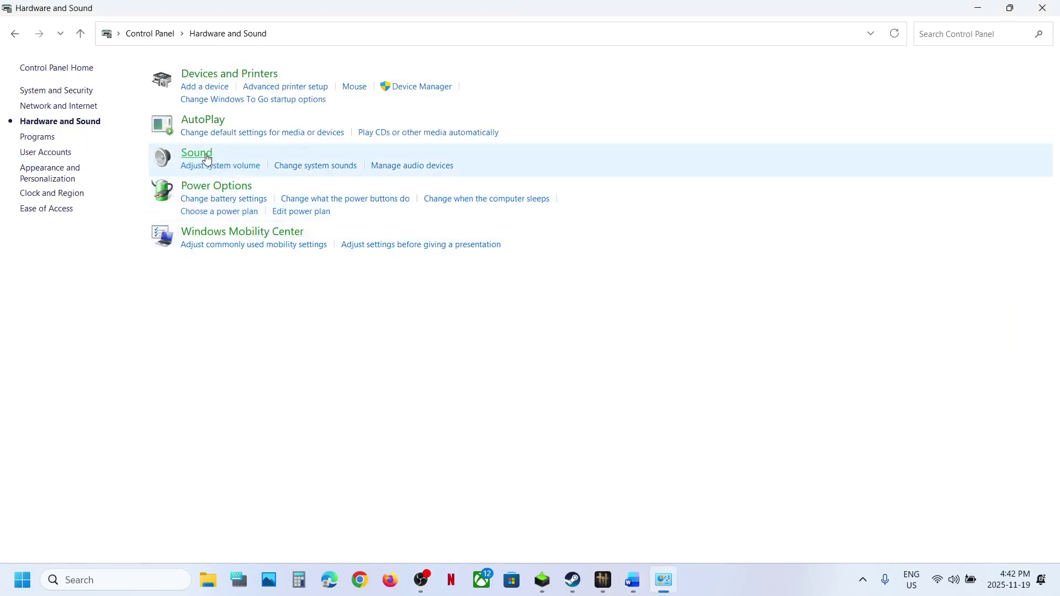
# Open the properties of the Realtek Speakers playback device and set the spatial sound format to Off
pyautogui.click(206, 159)
pyautogui.rightClick(183, 186)
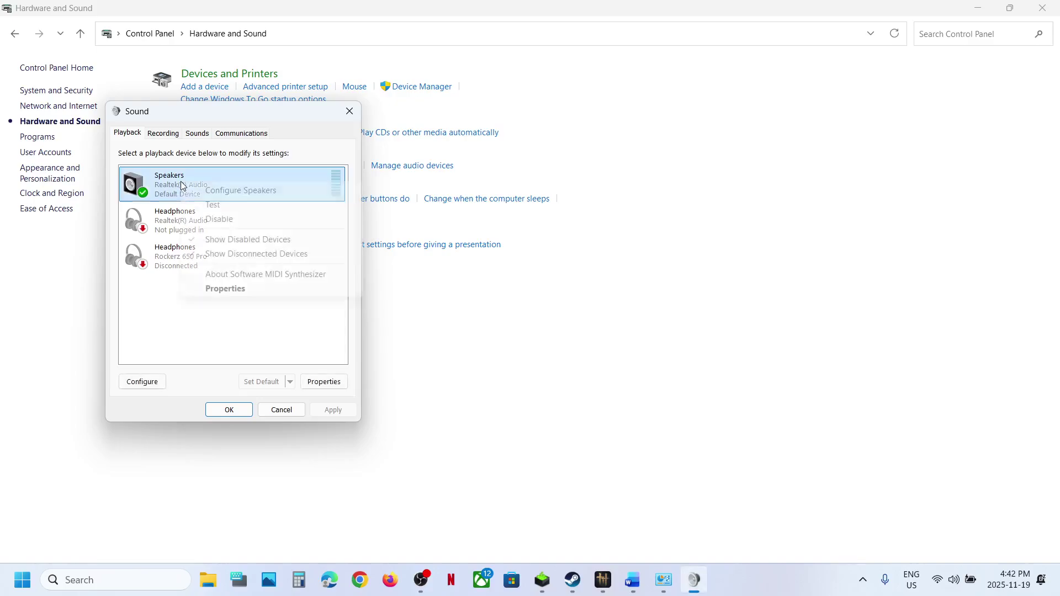
pyautogui.click(235, 288)
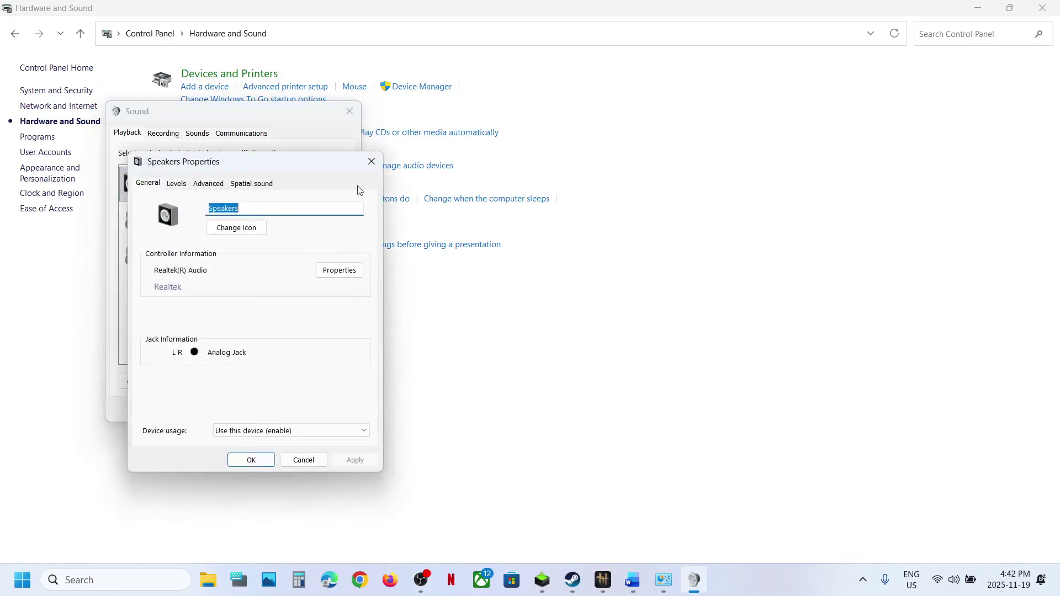
pyautogui.click(256, 185)
pyautogui.click(184, 251)
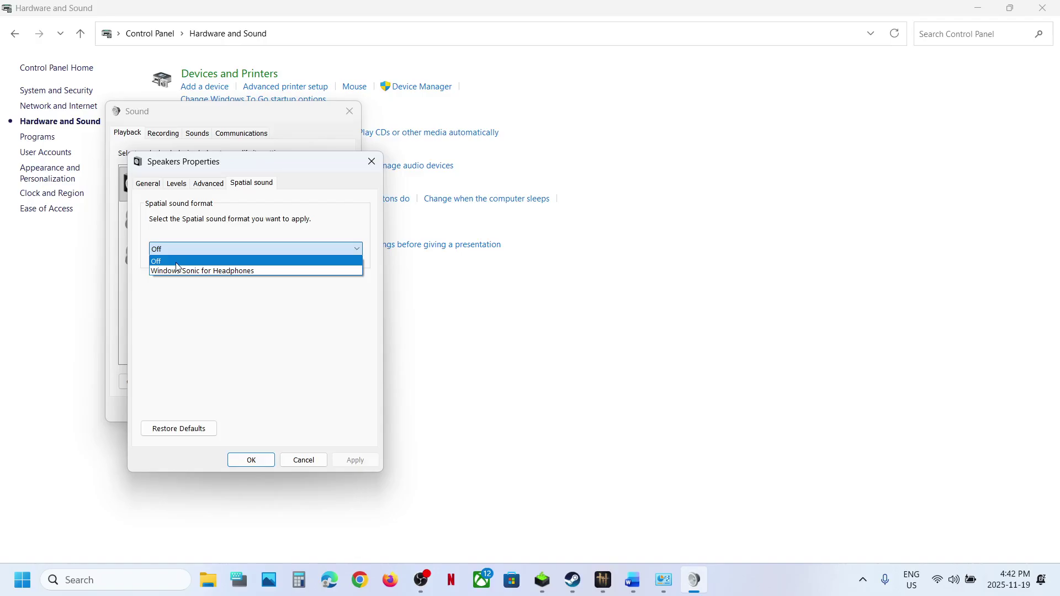
pyautogui.click(178, 262)
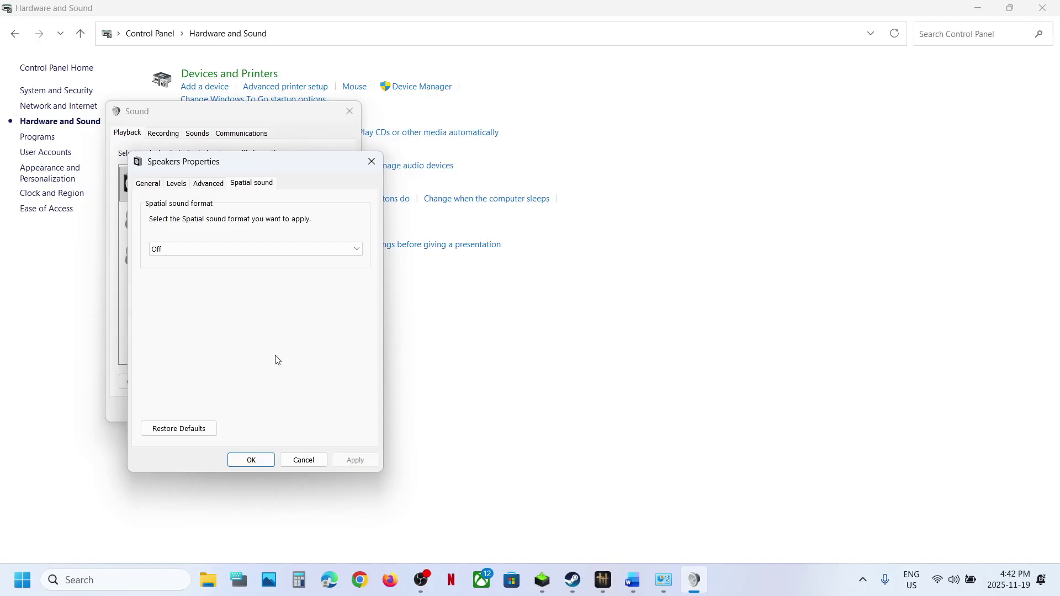
# Check the available spatial sound formats without changing the selection, and close the Speakers Properties and Sound dialogs
pyautogui.click(196, 250)
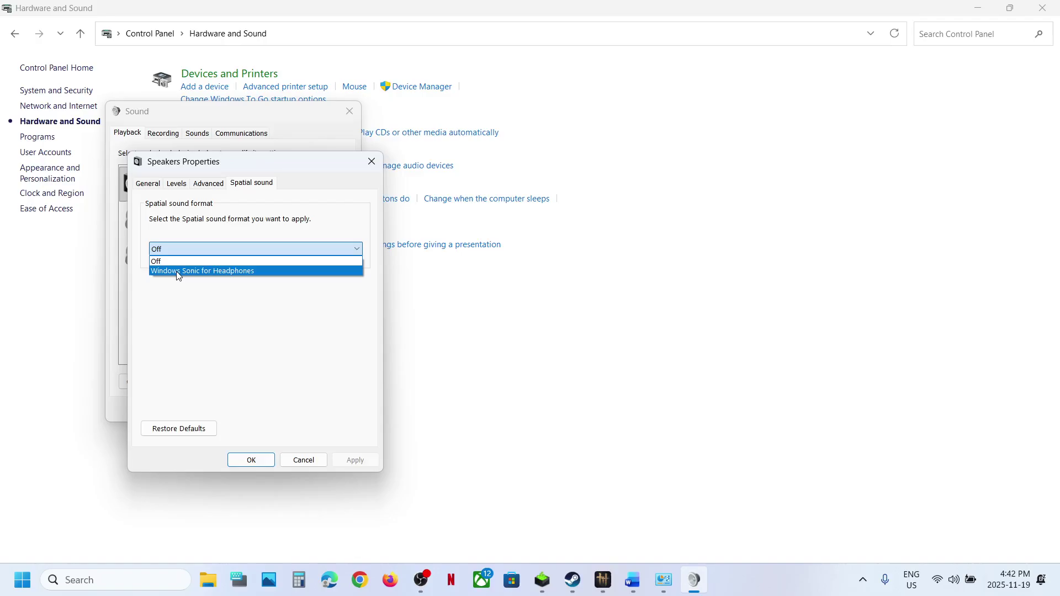
pyautogui.click(371, 161)
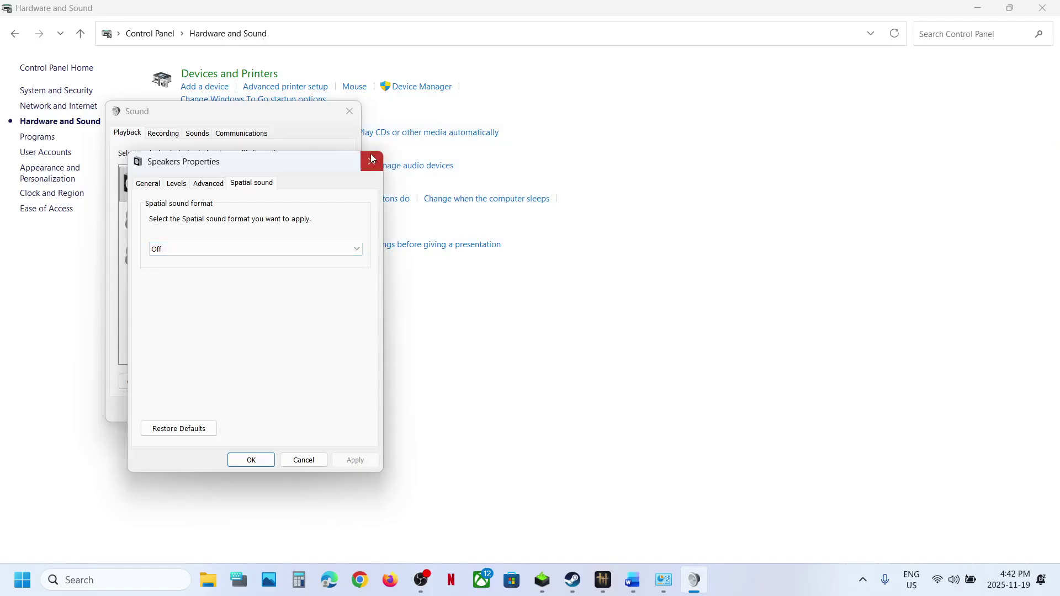
pyautogui.click(370, 160)
pyautogui.click(349, 111)
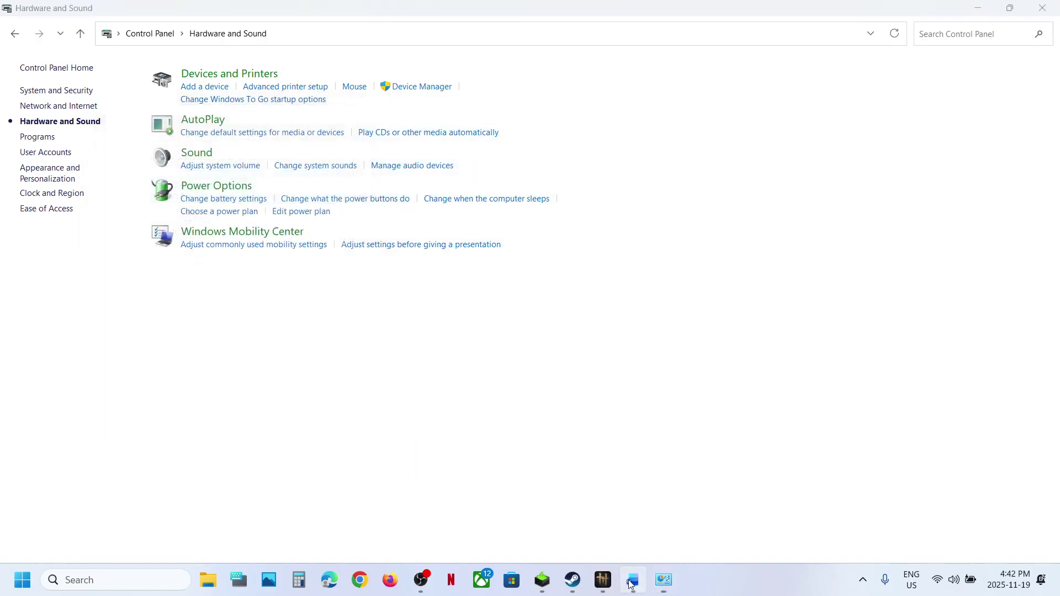
# Read Step 7 in the Word document about disabling Oculus/voicemeeter audio devices, and return to Control Panel
pyautogui.click(632, 580)
pyautogui.scroll(-2, 452, 353)
pyautogui.scroll(-1, 451, 354)
pyautogui.moveTo(275, 301); pyautogui.dragTo(578, 302)
pyautogui.moveTo(644, 299); pyautogui.dragTo(405, 348)
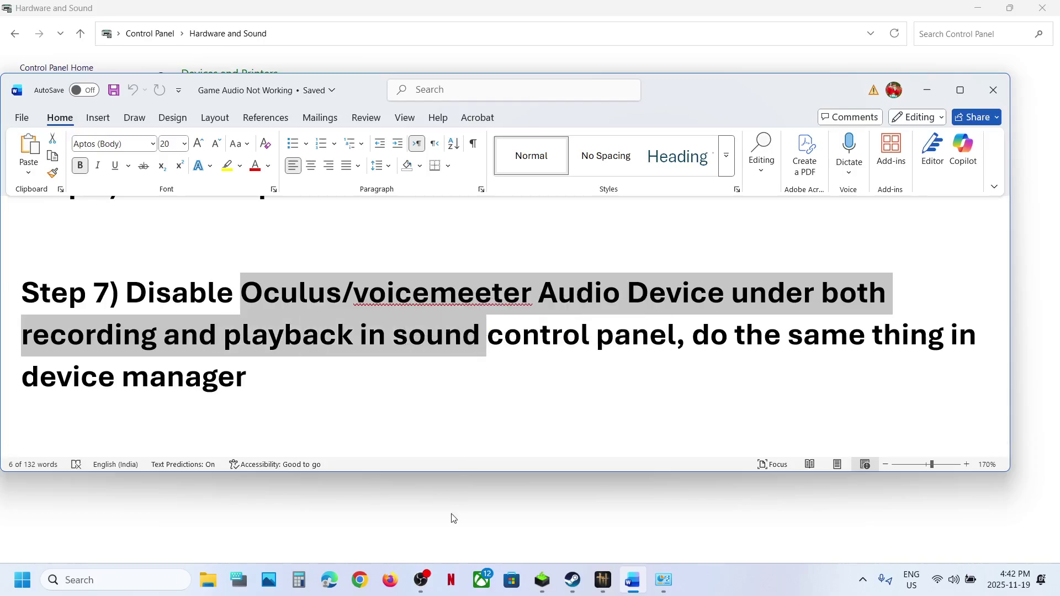
pyautogui.click(445, 476)
# Open the Sound dialog and check the playback devices for extra audio devices, viewing the Disable option for the Realtek headphones
pyautogui.click(207, 157)
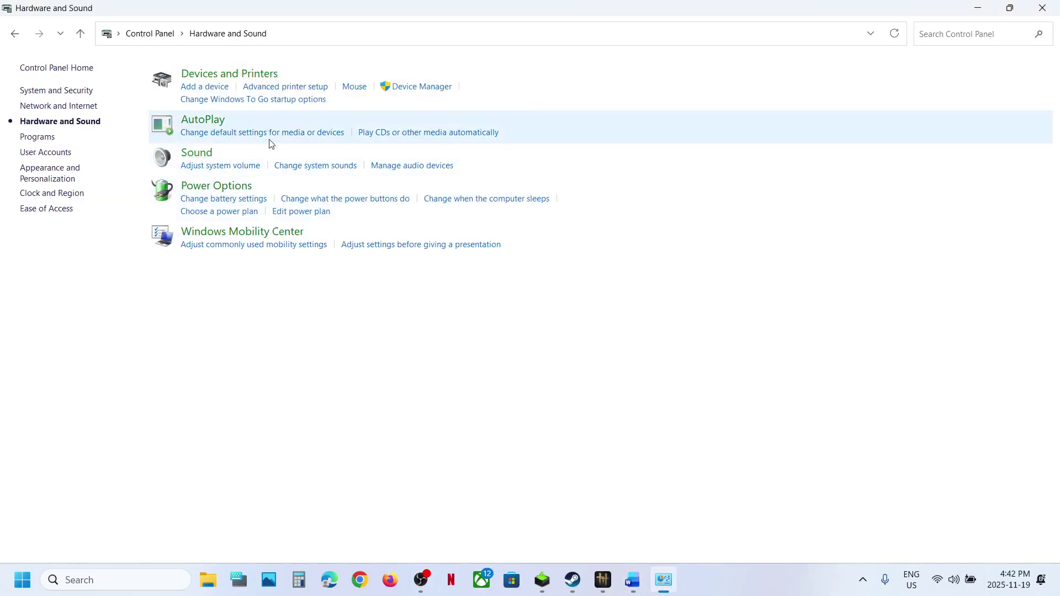
pyautogui.moveTo(196, 25); pyautogui.dragTo(548, 154)
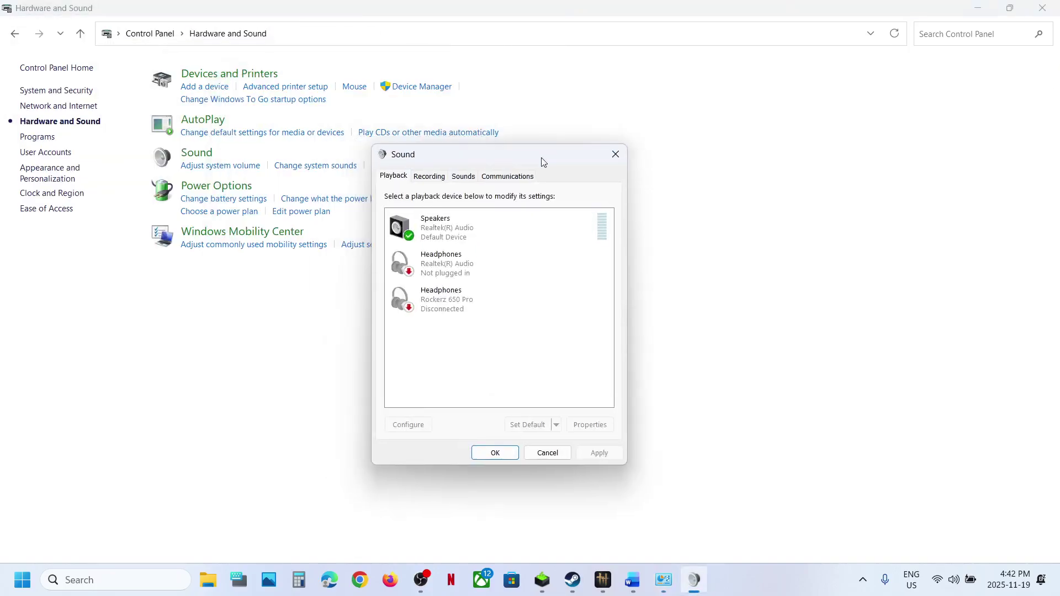
pyautogui.click(436, 241)
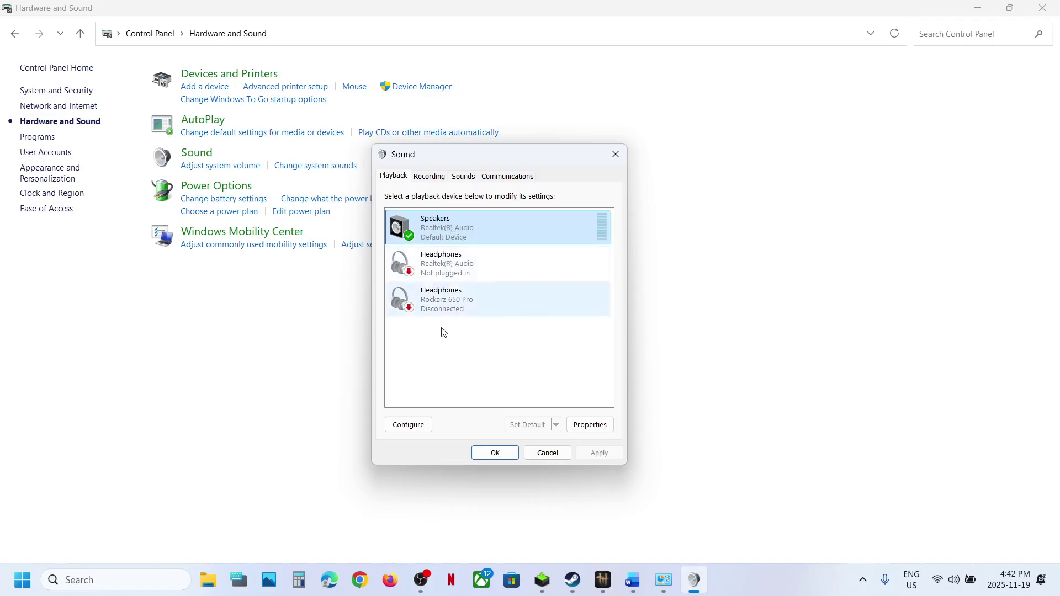
pyautogui.rightClick(445, 269)
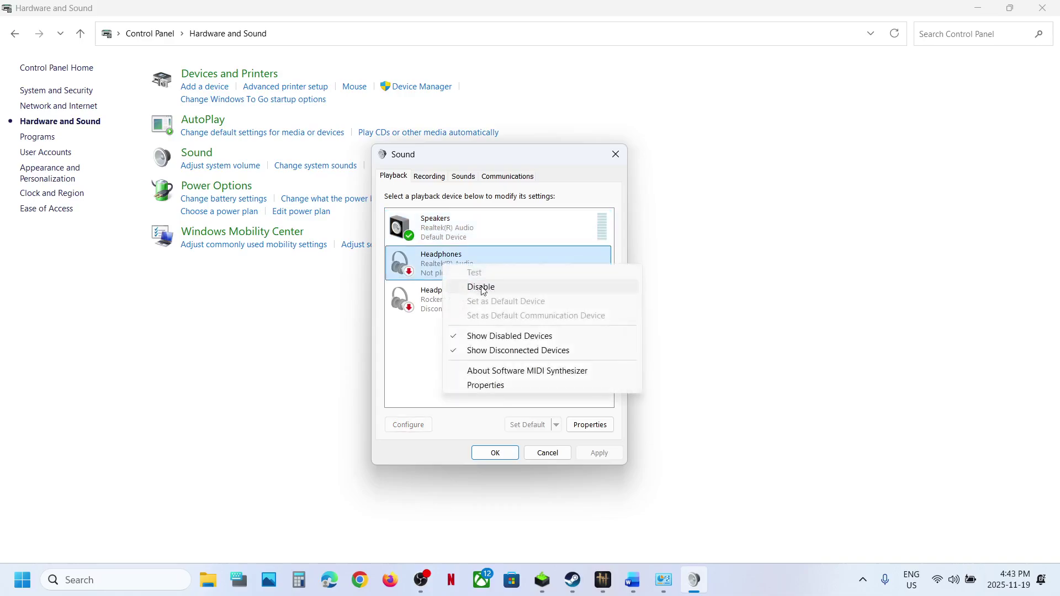
pyautogui.click(409, 358)
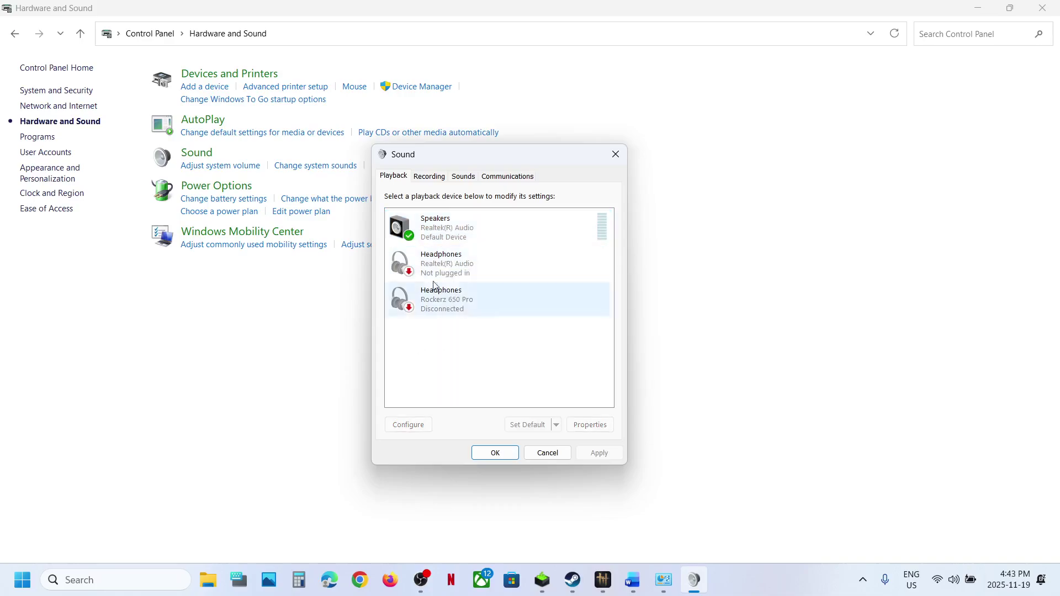
# Check the recording devices, view the Disable option for Jack Mic, and close the Sound dialog
pyautogui.click(429, 176)
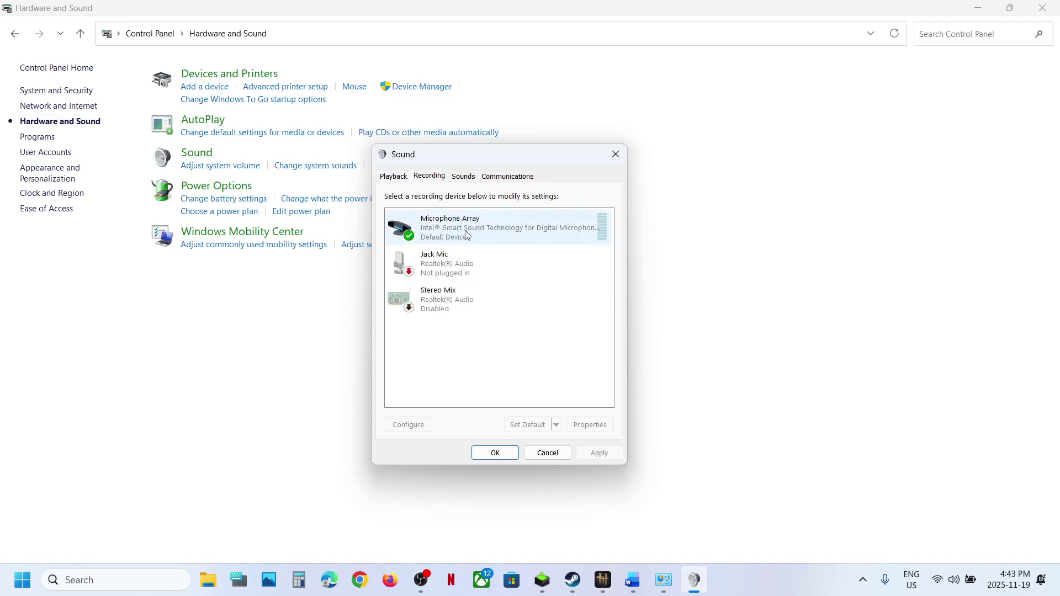
pyautogui.rightClick(443, 264)
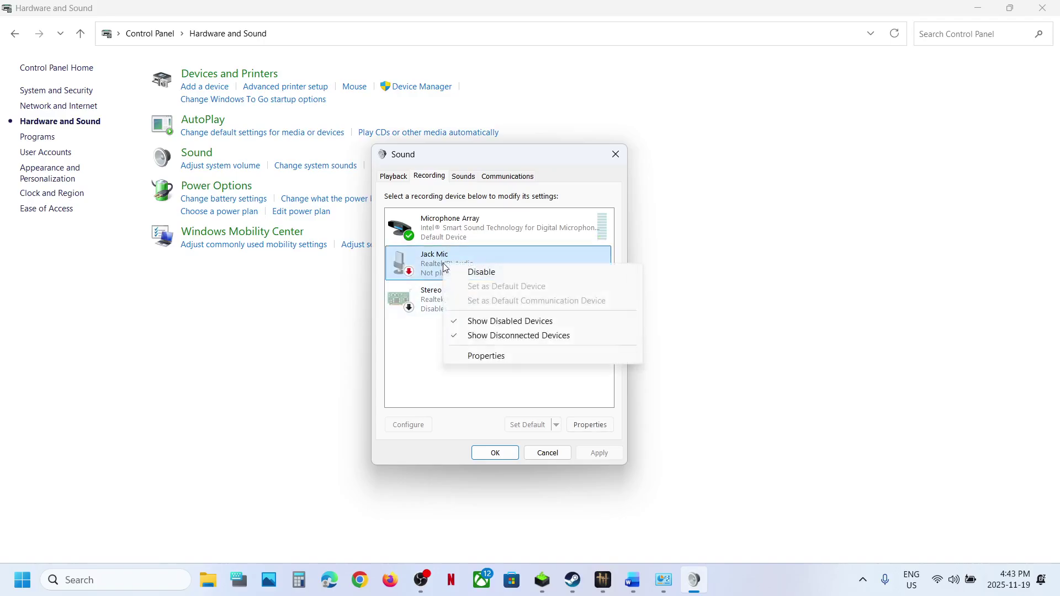
pyautogui.click(431, 340)
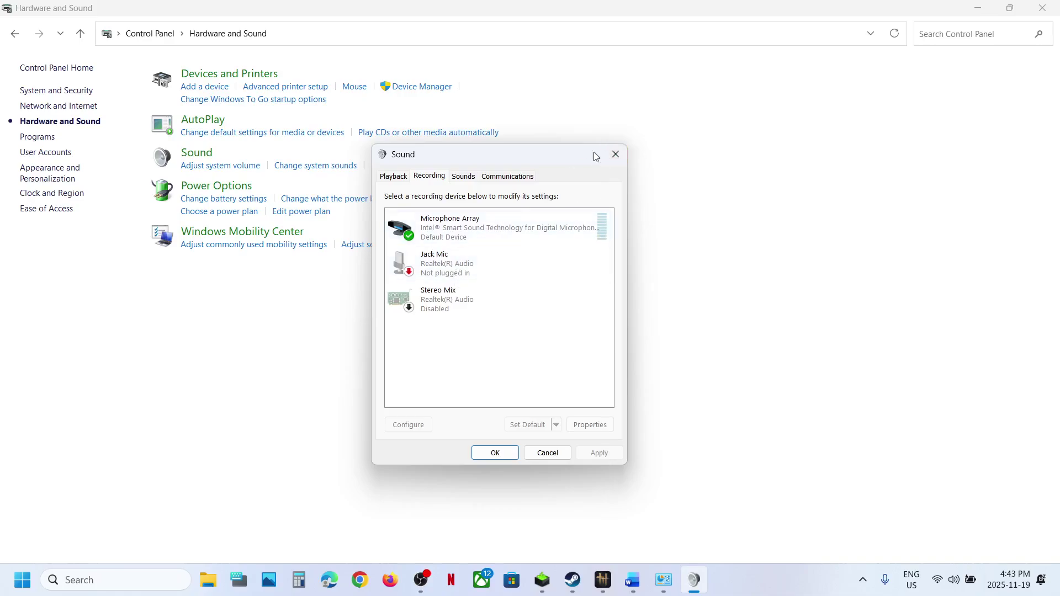
pyautogui.click(615, 156)
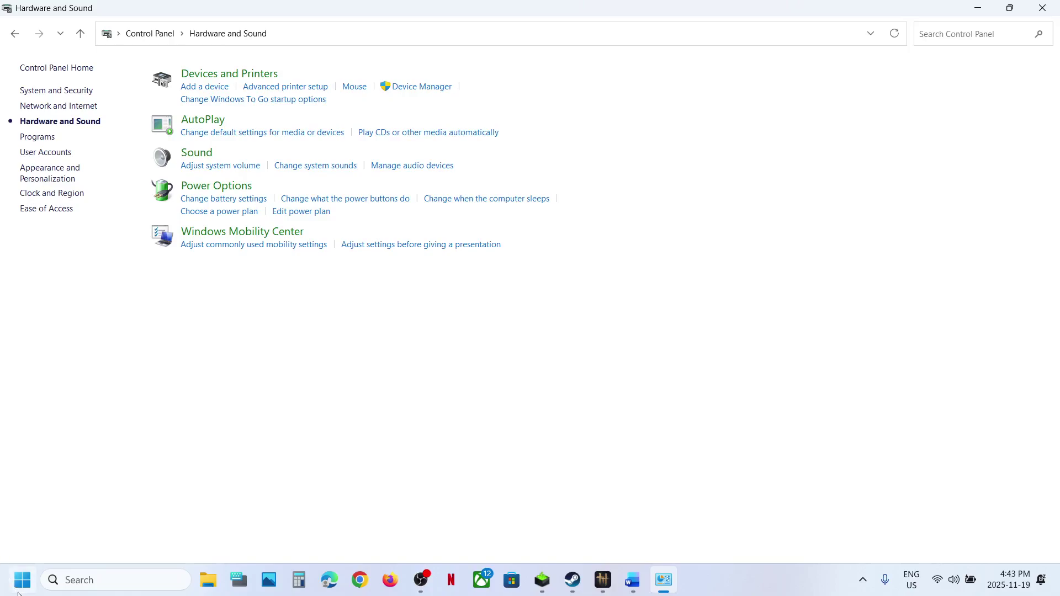
# Open Device Manager and expand the Sound, video and game controllers category to examine its audio devices
pyautogui.rightClick(21, 590)
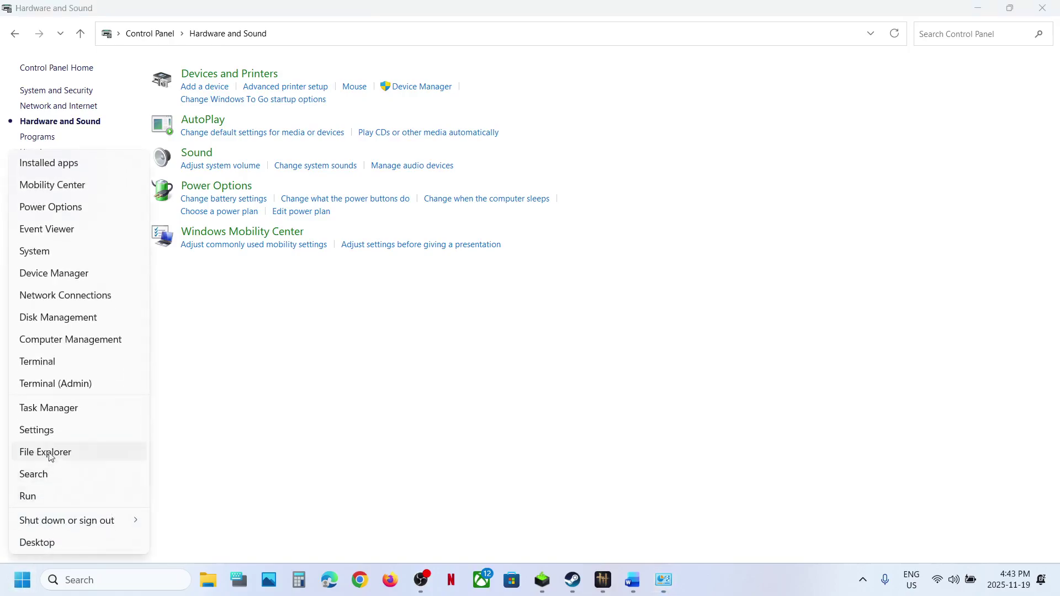
pyautogui.click(53, 282)
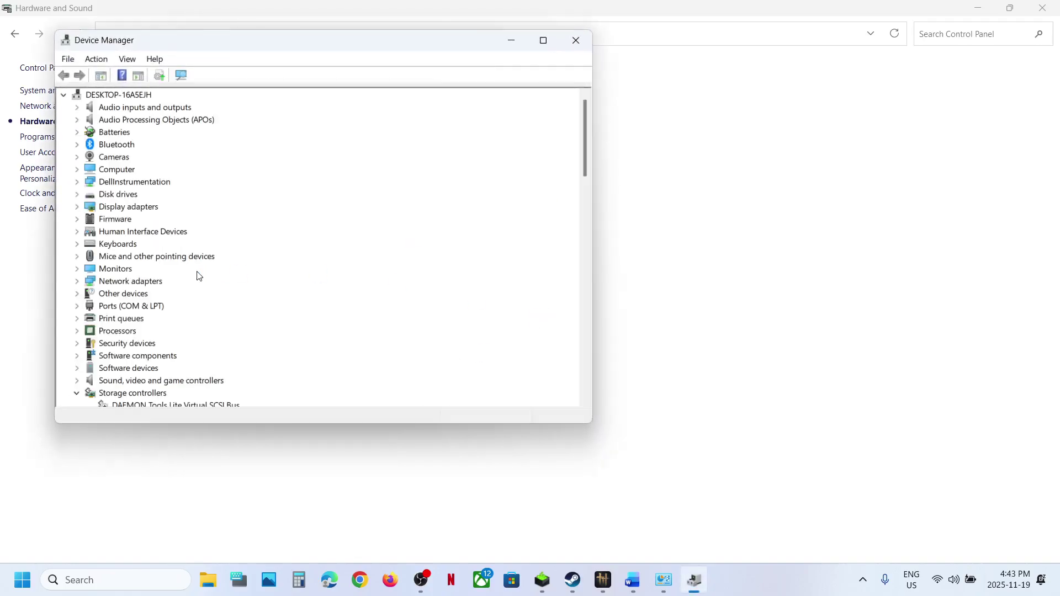
pyautogui.click(128, 381)
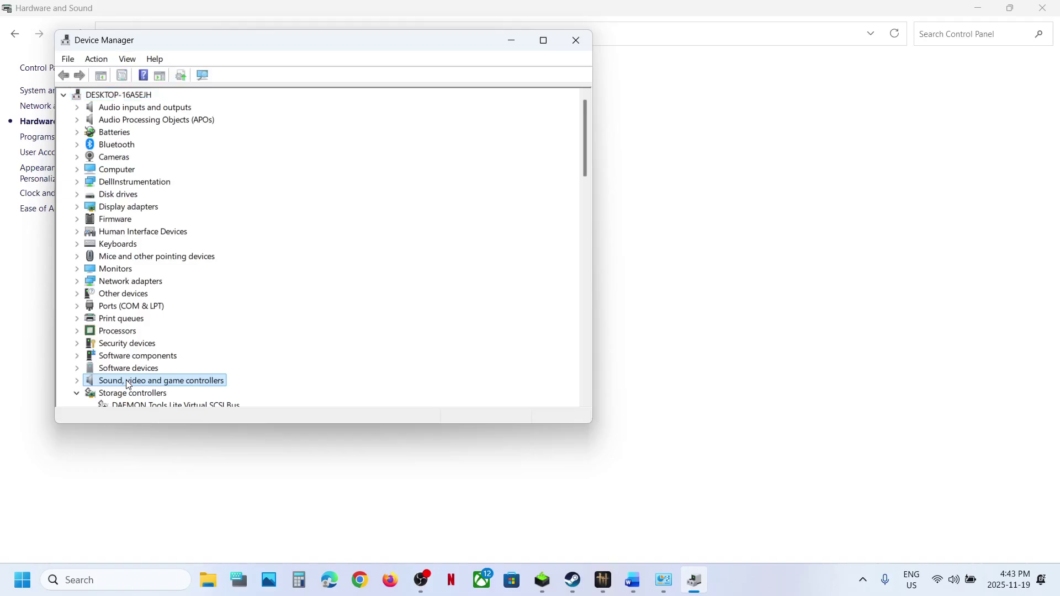
pyautogui.scroll(-2, 128, 382)
pyautogui.click(77, 306)
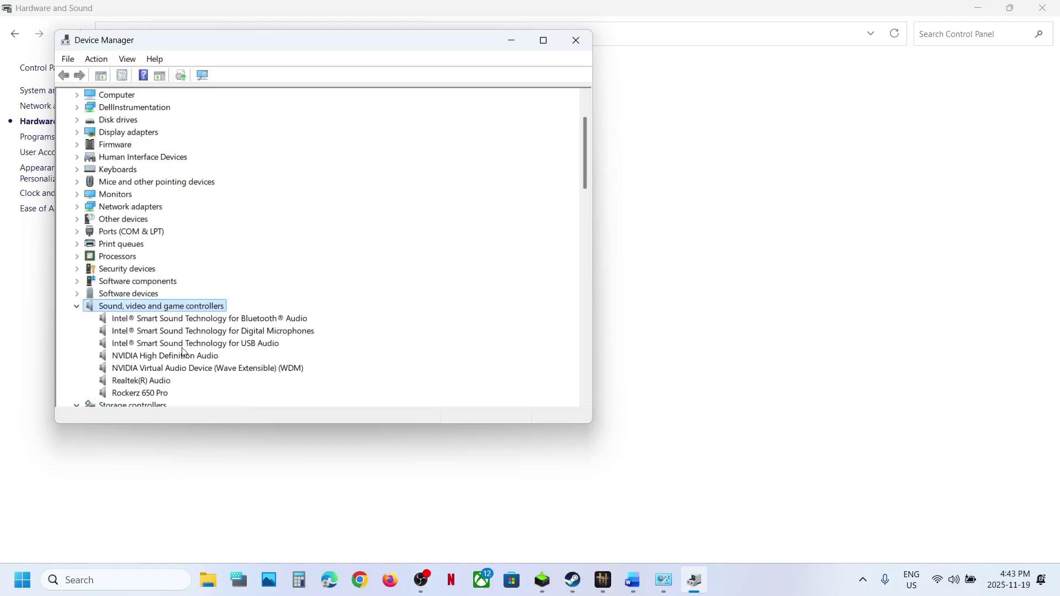
pyautogui.scroll(-1, 156, 385)
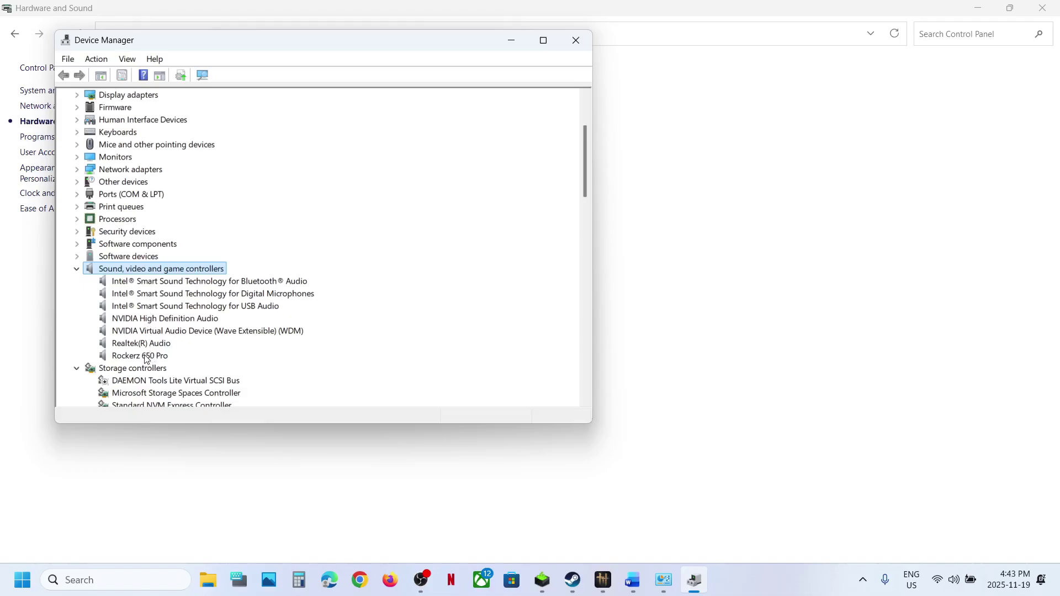
# Look over the available actions for the Rockerz 650 Pro among the sound controllers without changing anything, and close Device Manager
pyautogui.rightClick(146, 356)
pyautogui.click(167, 331)
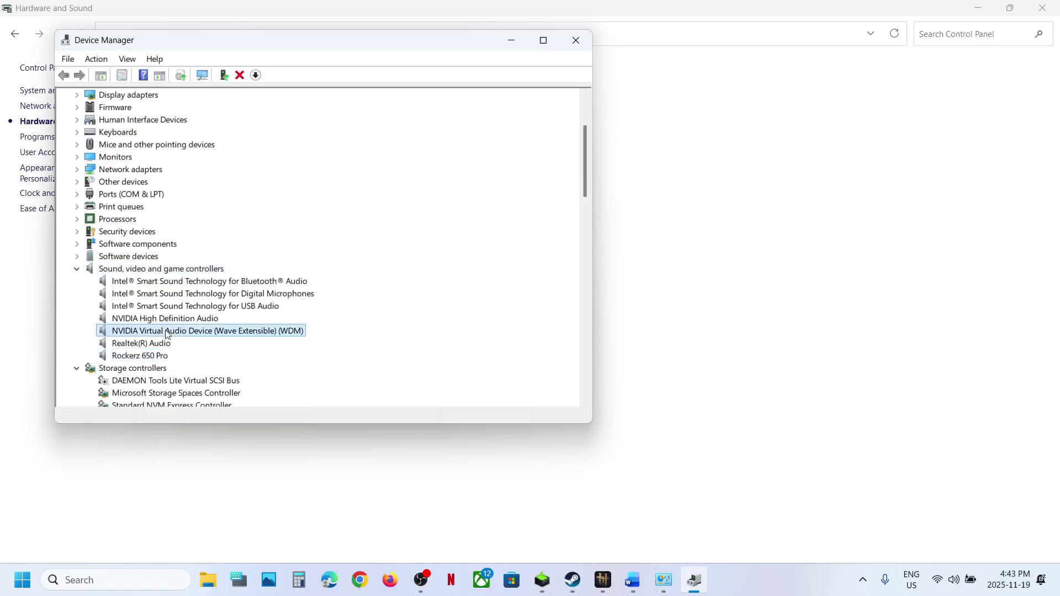
pyautogui.click(151, 345)
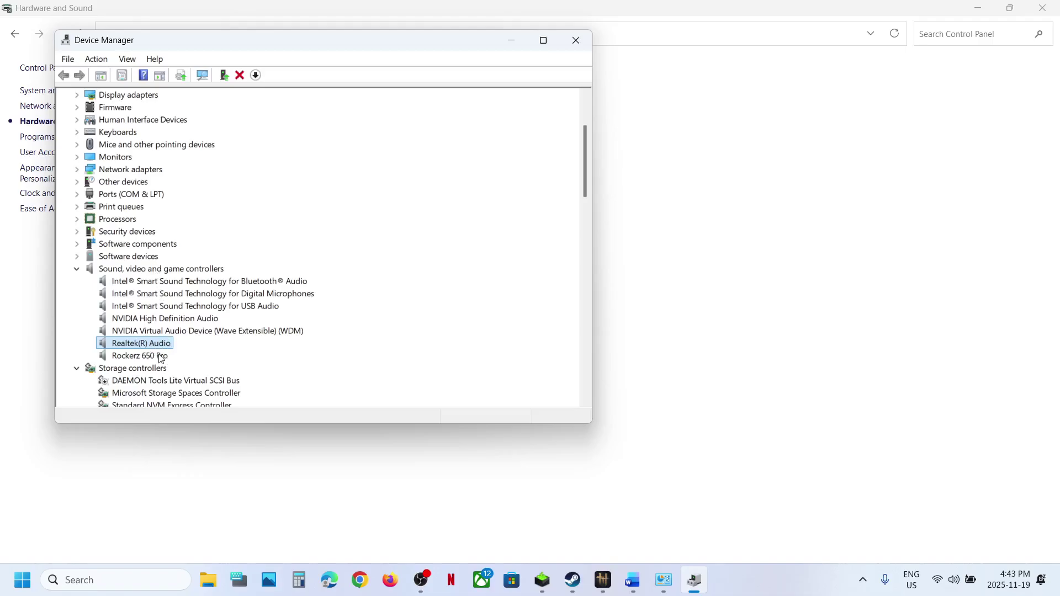
pyautogui.rightClick(161, 358)
pyautogui.click(215, 304)
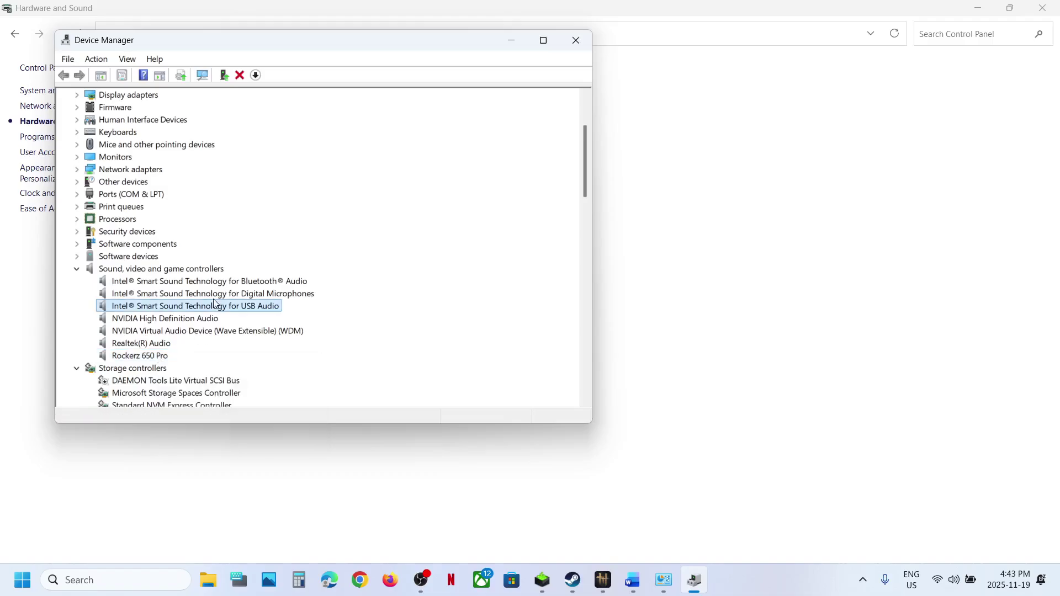
pyautogui.click(576, 42)
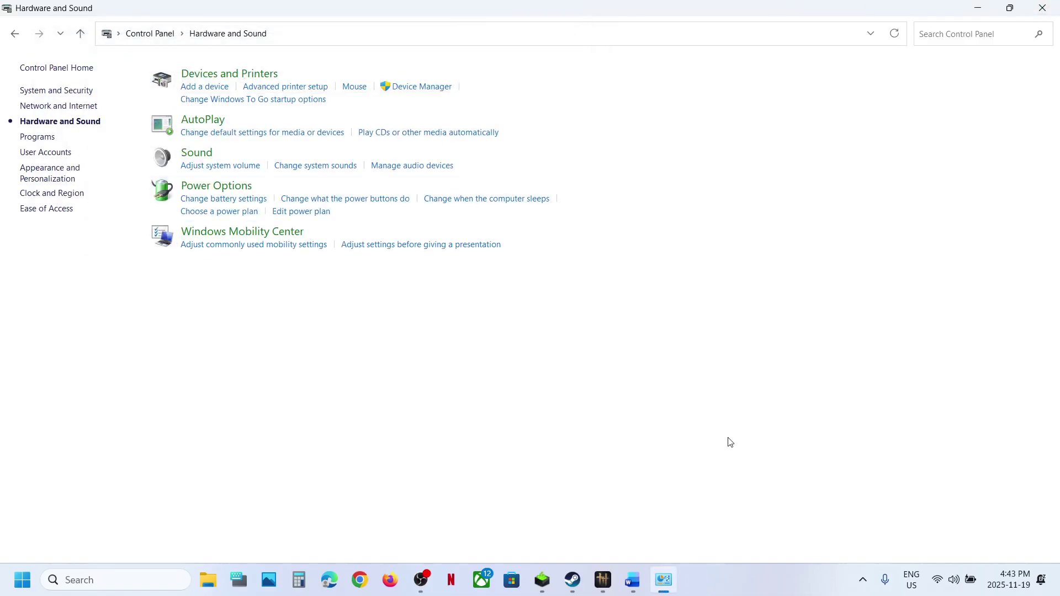
# Find Step 8, Uncheck Handsfree Telephony, in the Word document and copy the shell command below it
pyautogui.click(632, 580)
pyautogui.scroll(-3, 385, 367)
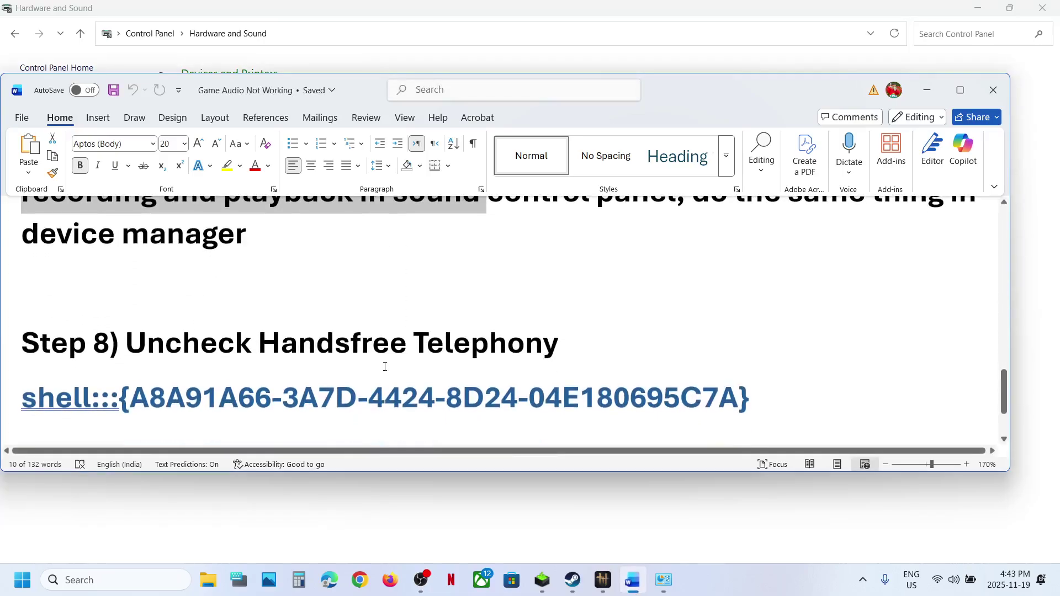
pyautogui.scroll(-1, 402, 366)
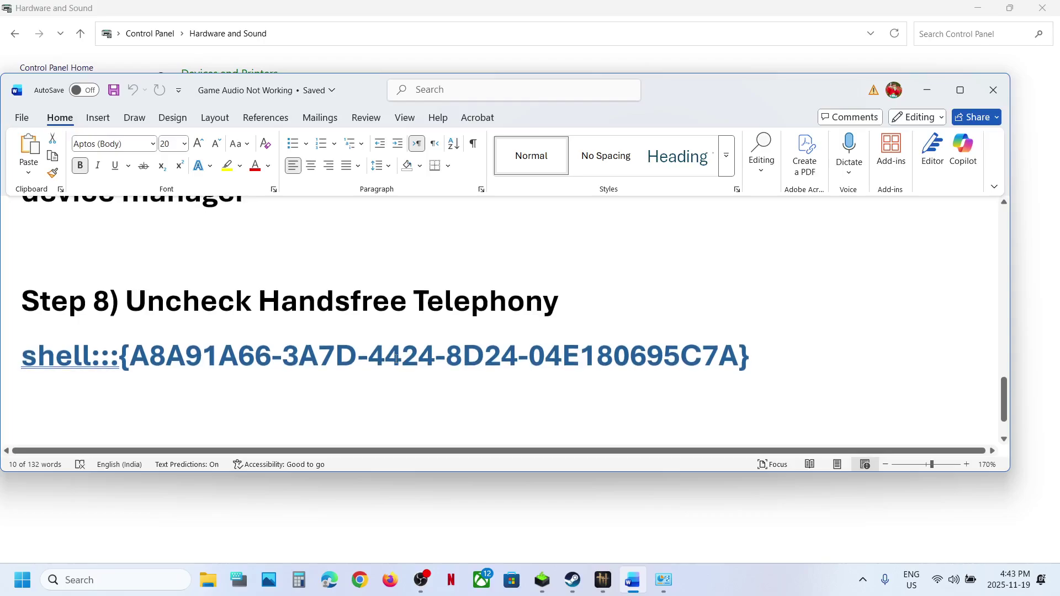
pyautogui.tripleClick(396, 359)
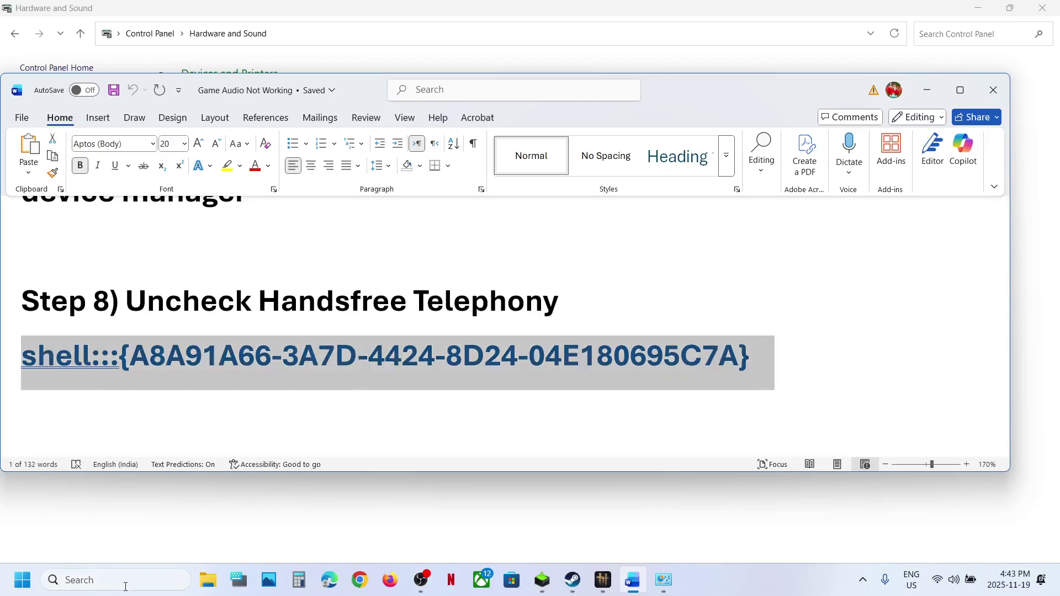
# Find and open Run, and execute shell:::{A8A91A66-3A7D-4424-8D24-04E180695C7A} to open Devices and Printers
pyautogui.click(126, 581)
pyautogui.write('run')
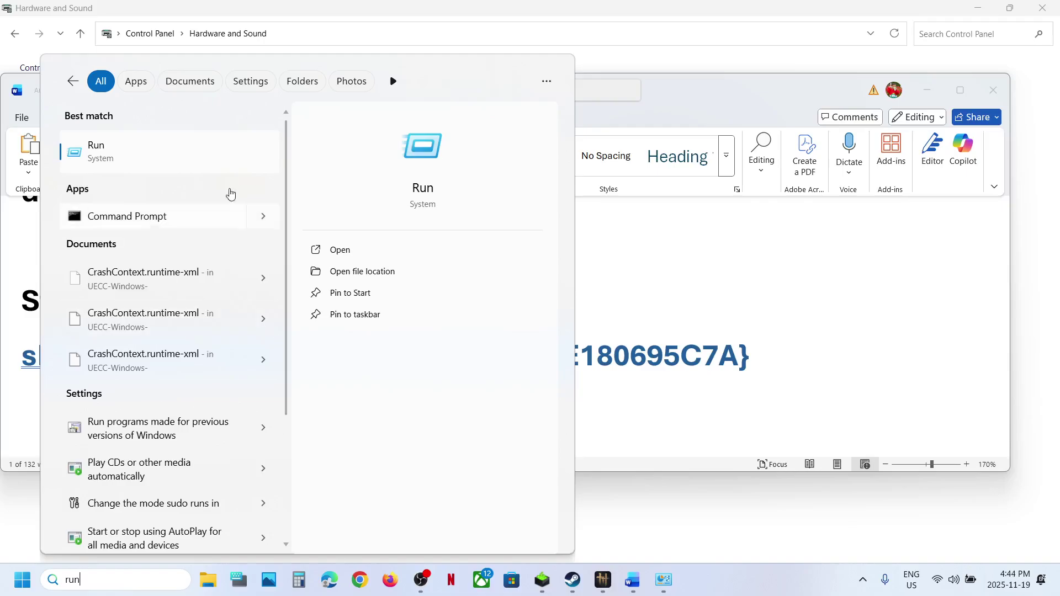
pyautogui.click(107, 159)
pyautogui.write('shell:::{A8A91A66-3A7D-4424-8D24-04E180695C7A}')
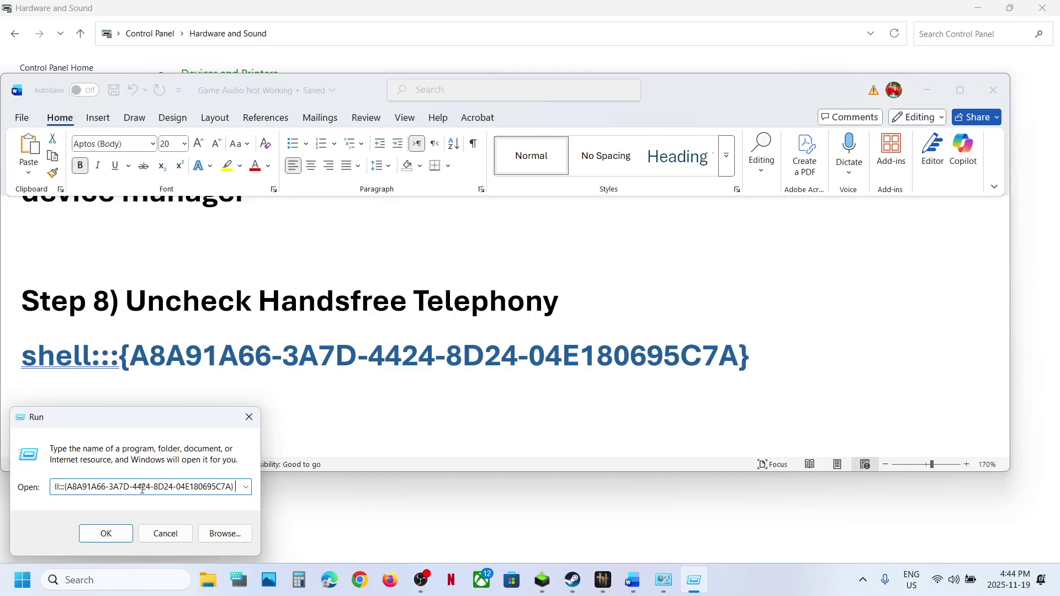
pyautogui.click(105, 533)
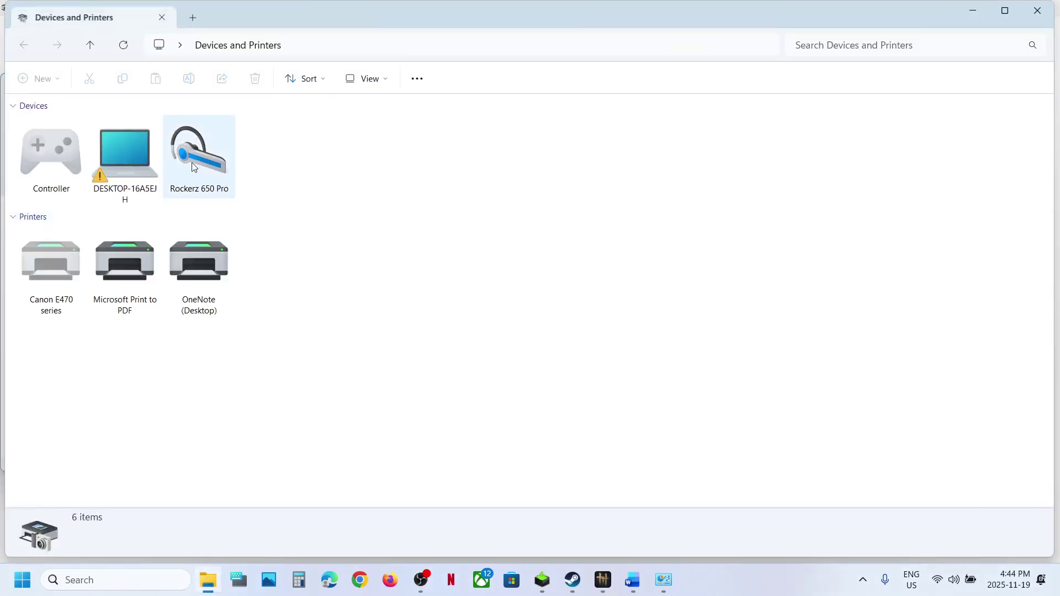
# Disable the Handsfree Telephony service in the Rockerz 650 Pro's Bluetooth properties and apply the change
pyautogui.click(191, 158)
pyautogui.rightClick(191, 158)
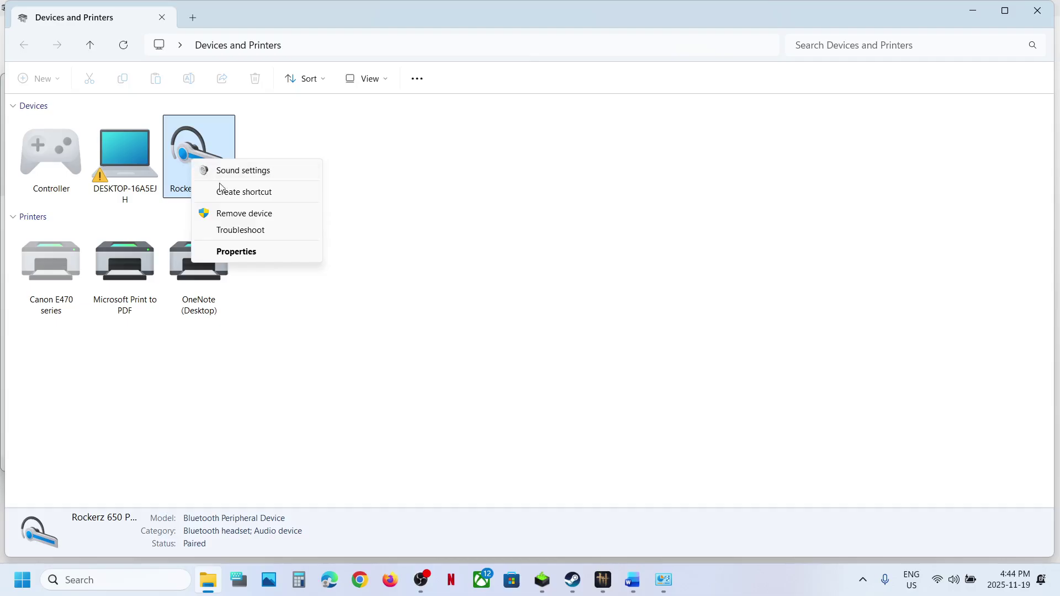
pyautogui.click(252, 251)
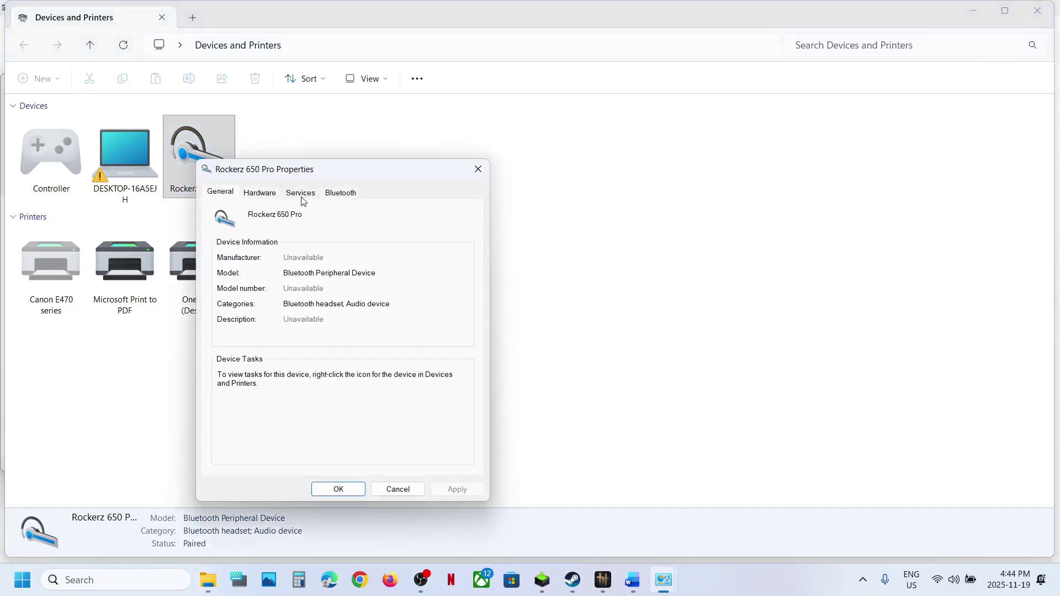
pyautogui.click(302, 195)
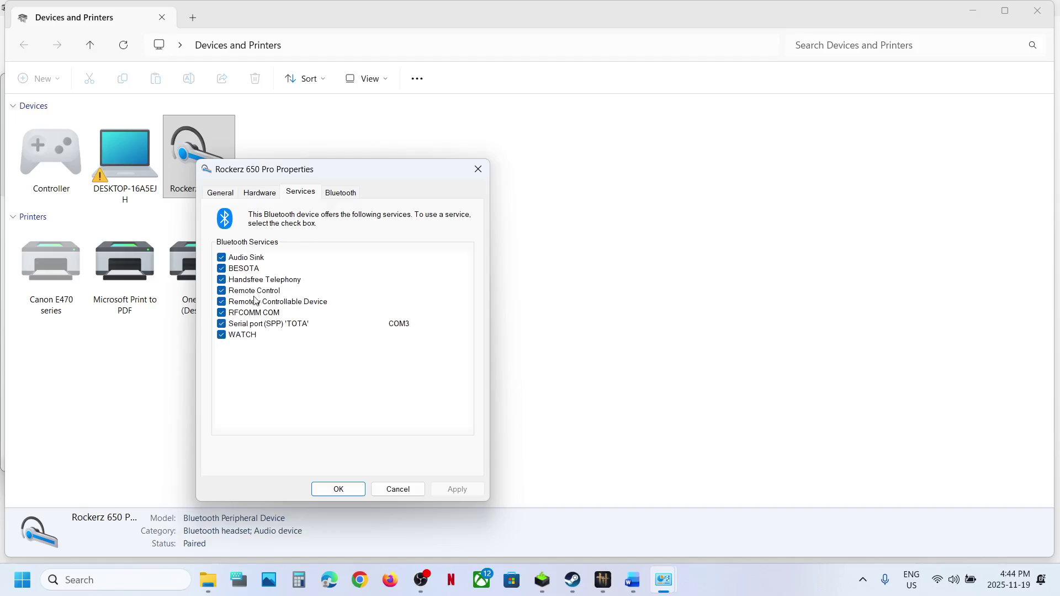
pyautogui.click(222, 280)
pyautogui.click(452, 490)
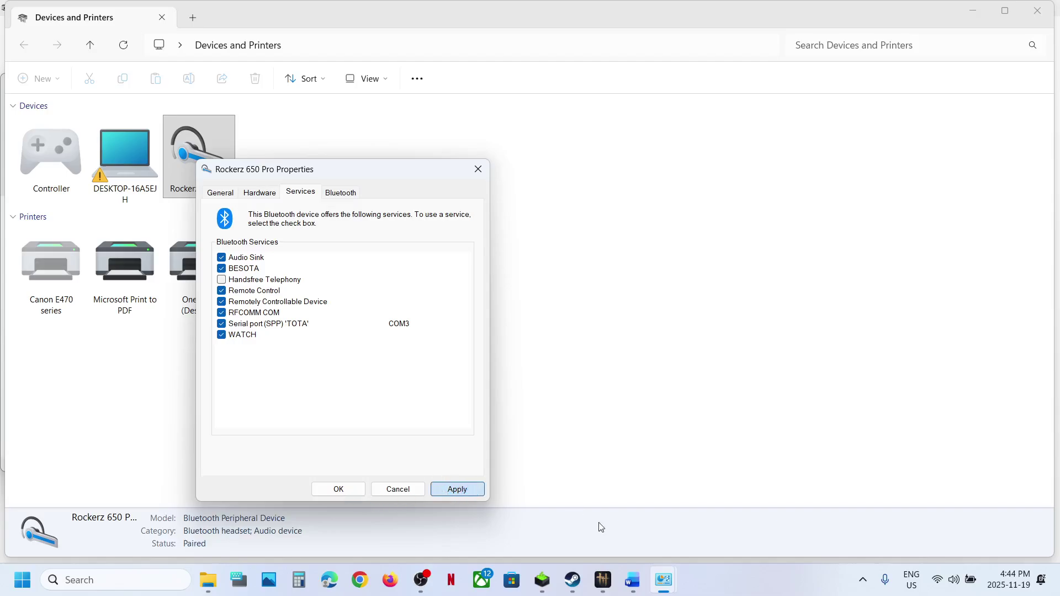
# Switch to the Word document and read the troubleshooting step that follows Step 8, Uncheck Handsfree Telephony
pyautogui.moveTo(637, 585)
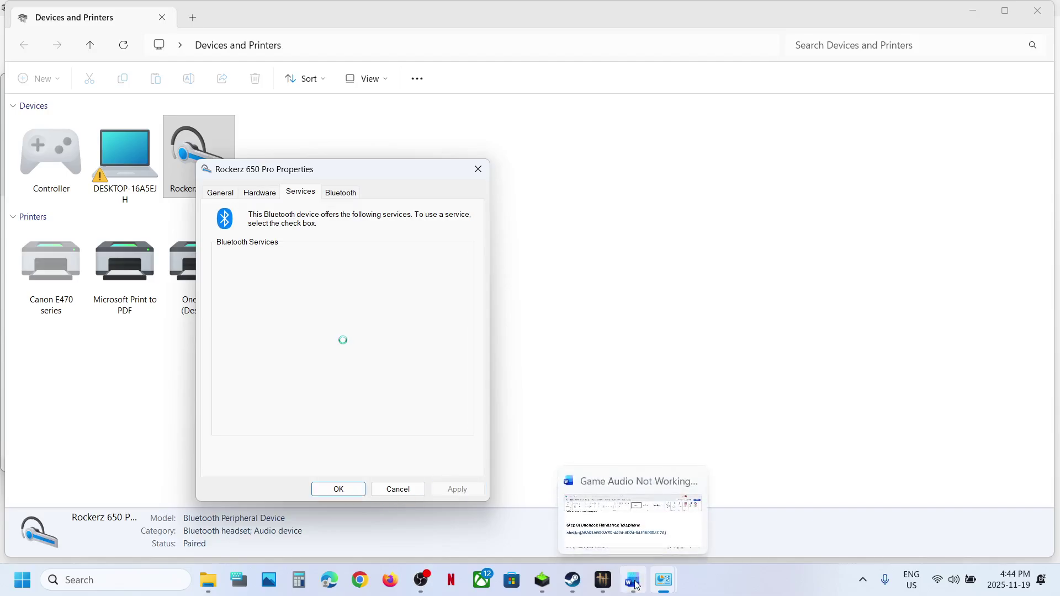
pyautogui.click(637, 585)
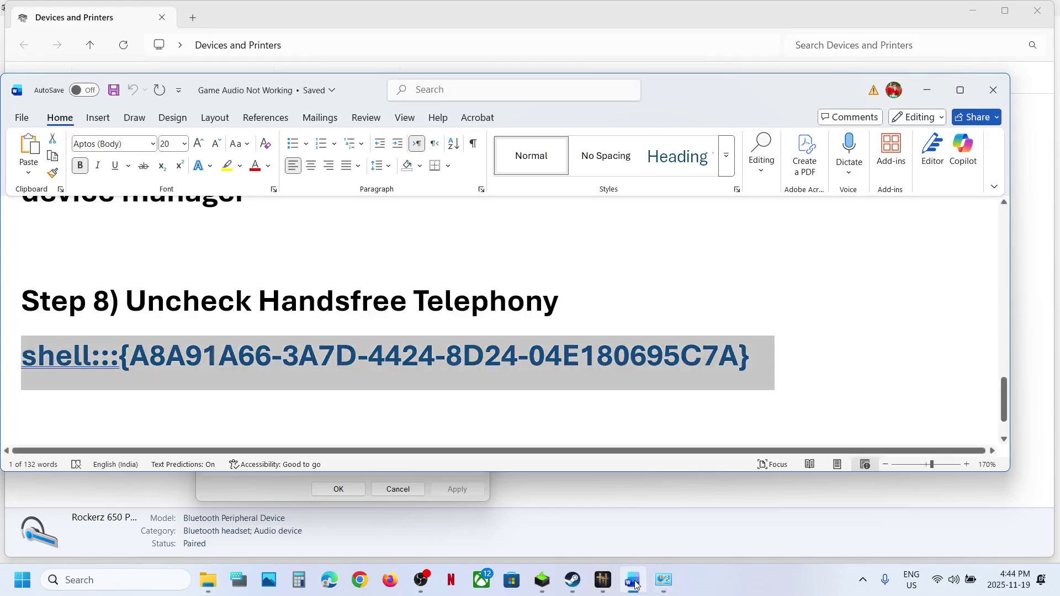
pyautogui.scroll(-1, 359, 346)
pyautogui.moveTo(116, 422); pyautogui.dragTo(516, 508)
# Switch to Steam, examine the file integrity verification option in Where Winds Meet's Installed Files properties, and close the properties without running it
pyautogui.click(573, 579)
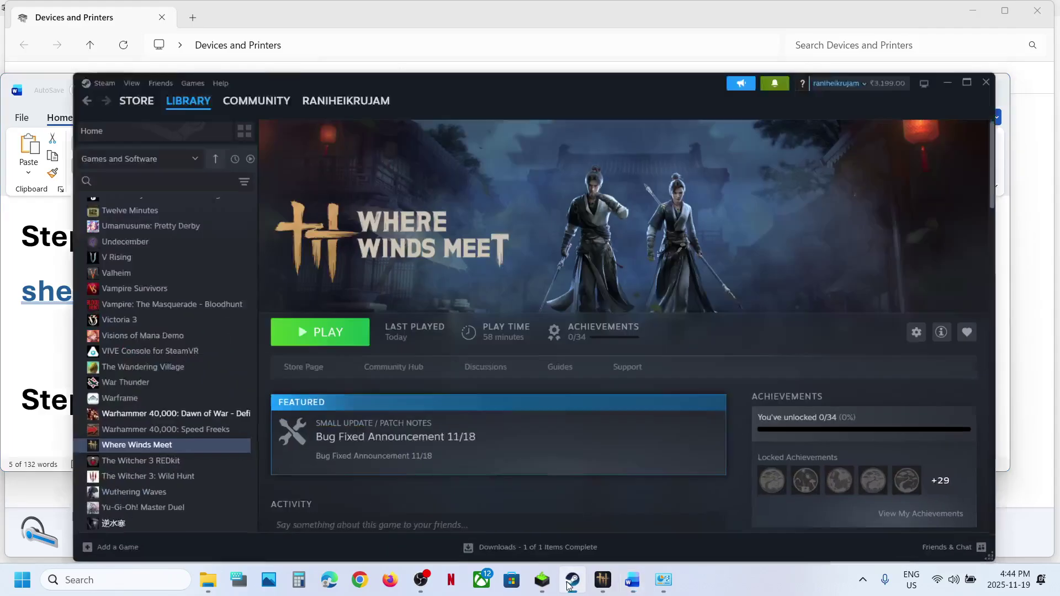
pyautogui.rightClick(82, 430)
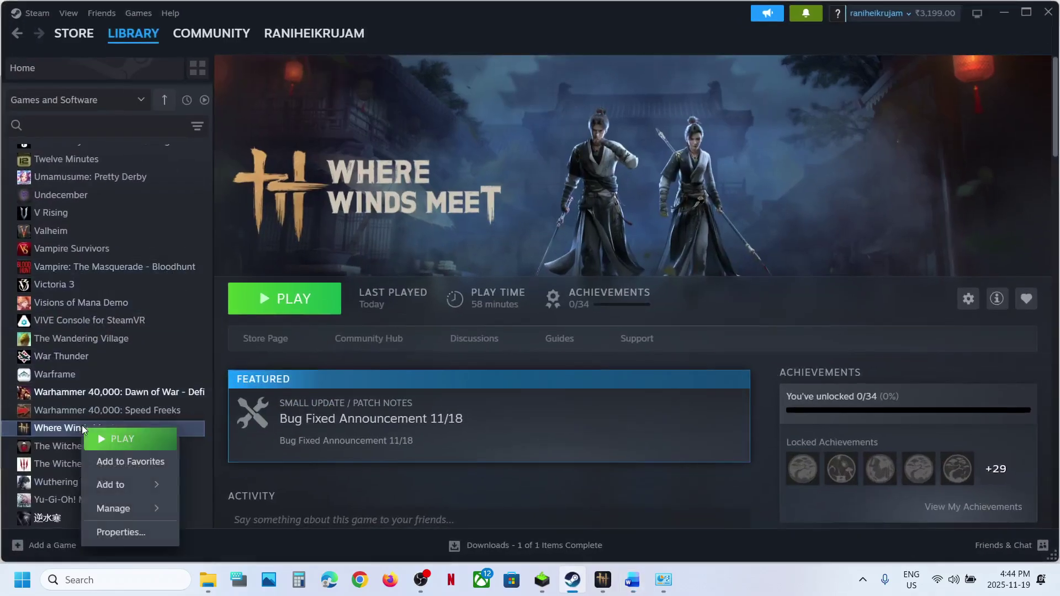
pyautogui.click(124, 531)
pyautogui.click(298, 208)
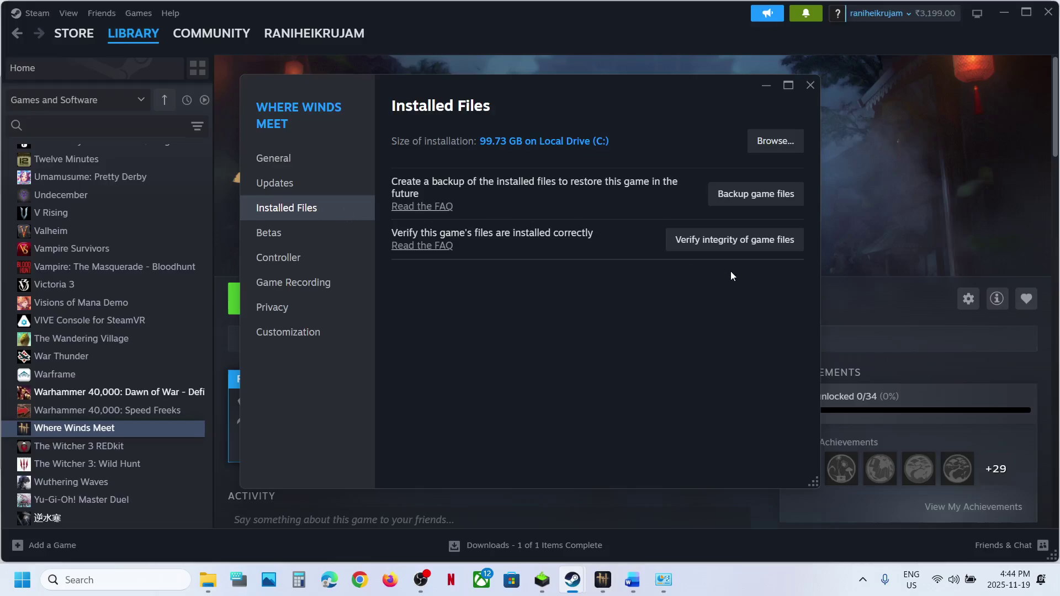
pyautogui.click(810, 85)
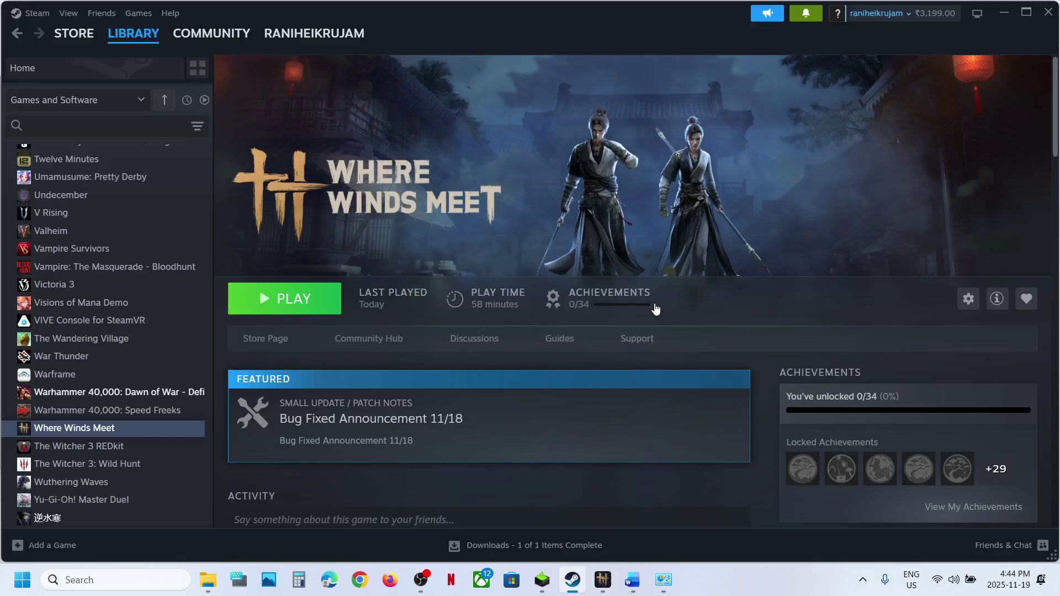
pyautogui.click(740, 578)
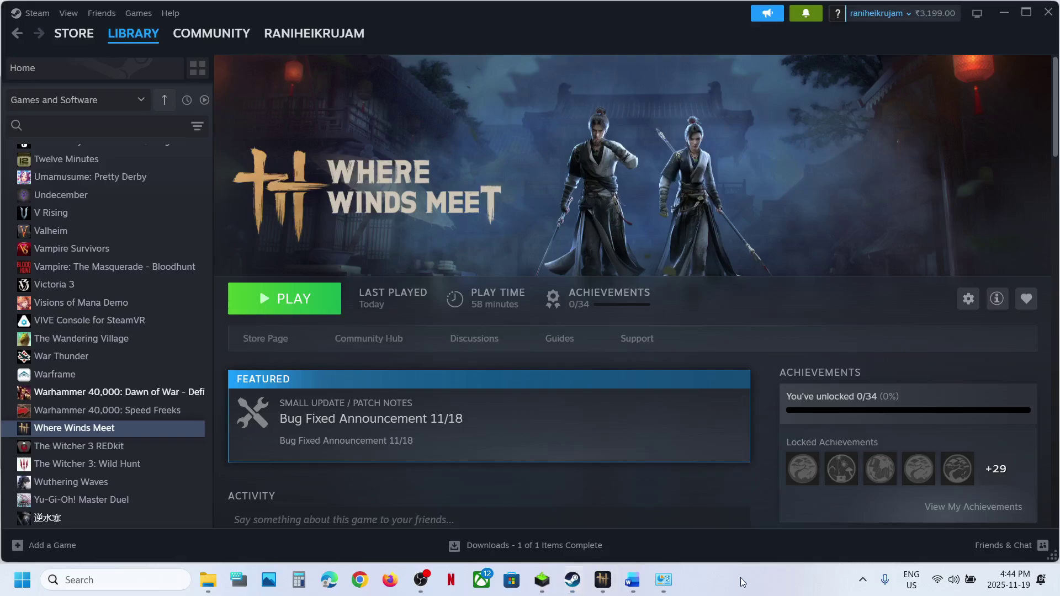